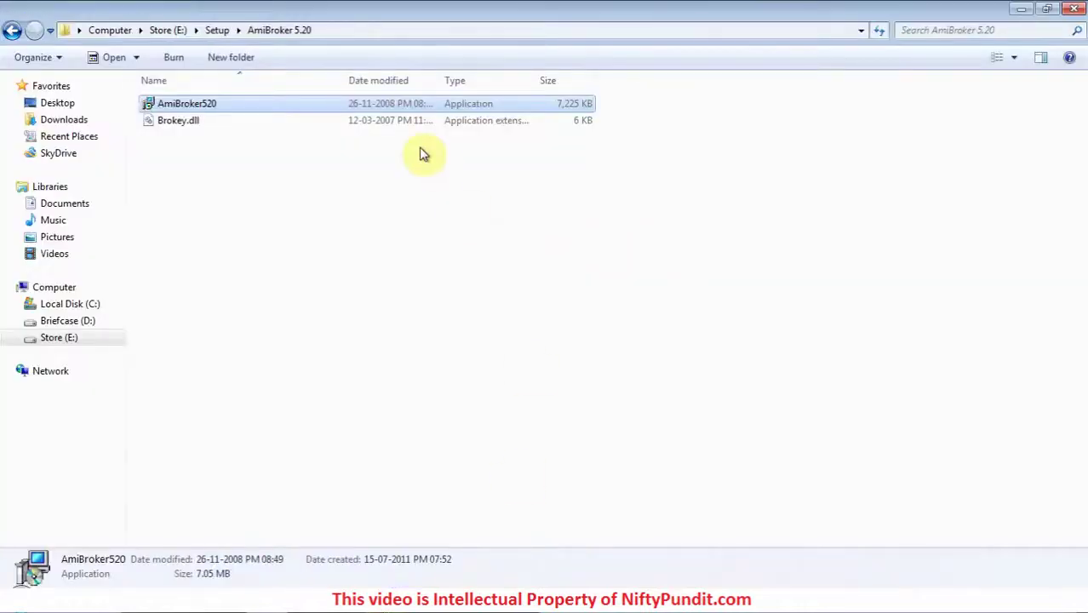
Run the AmiBroker520 installer from E:\Setup\AmiBroker 5.20
double_click(292, 111)
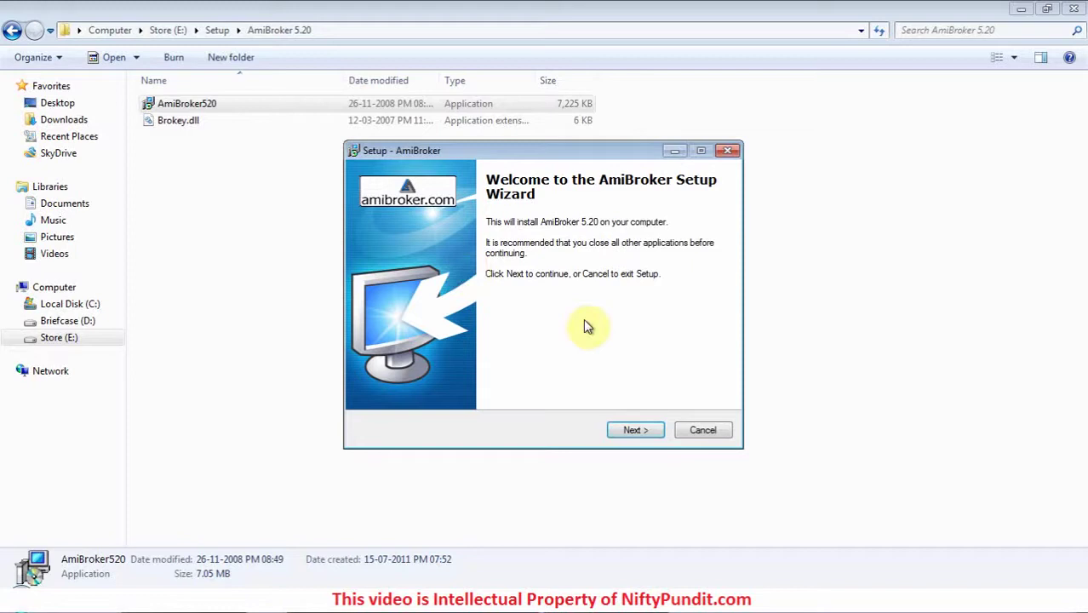
Accept the licence agreement and keep C:\Program Files\AmiBroker as the install folder
click(649, 432)
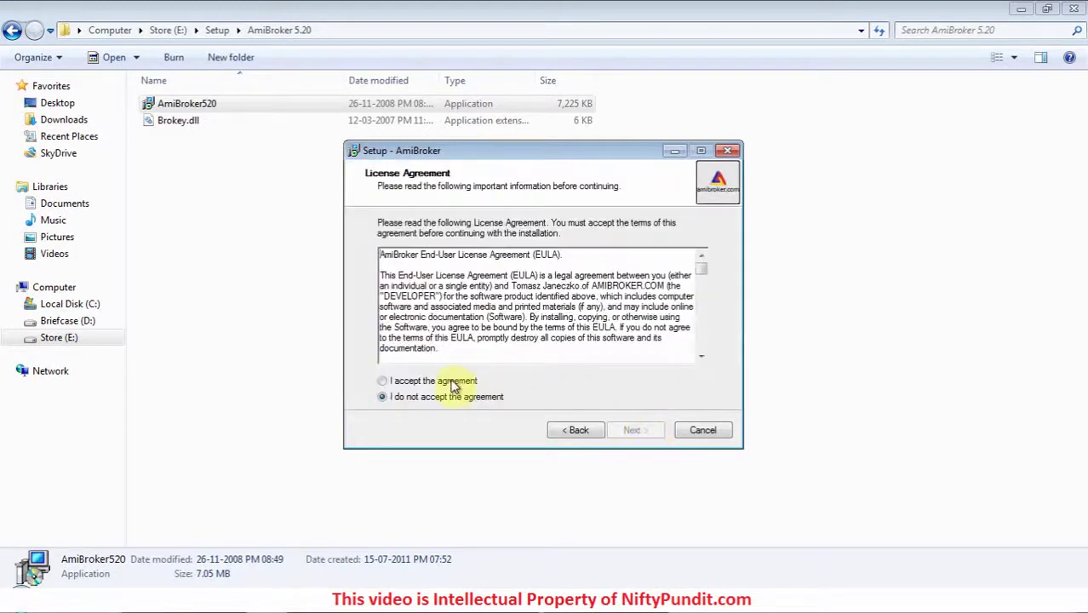
click(433, 380)
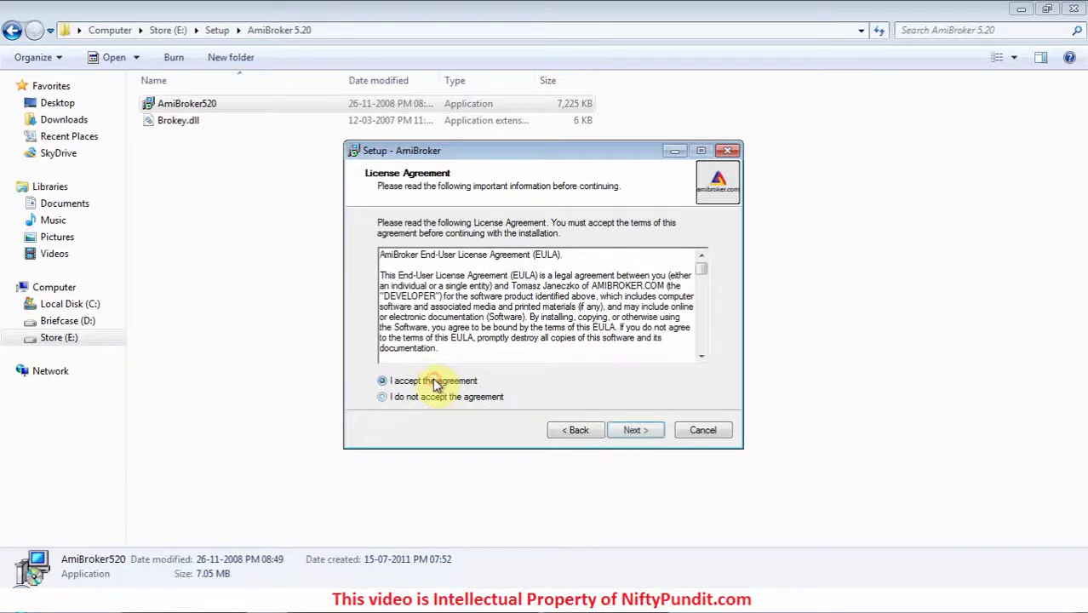
click(646, 430)
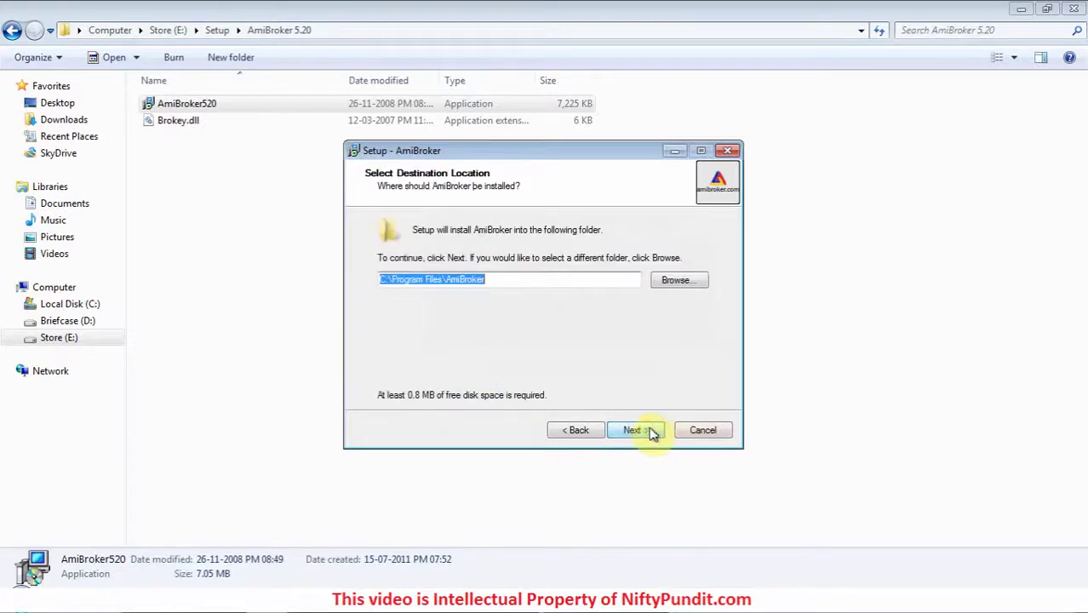
click(635, 430)
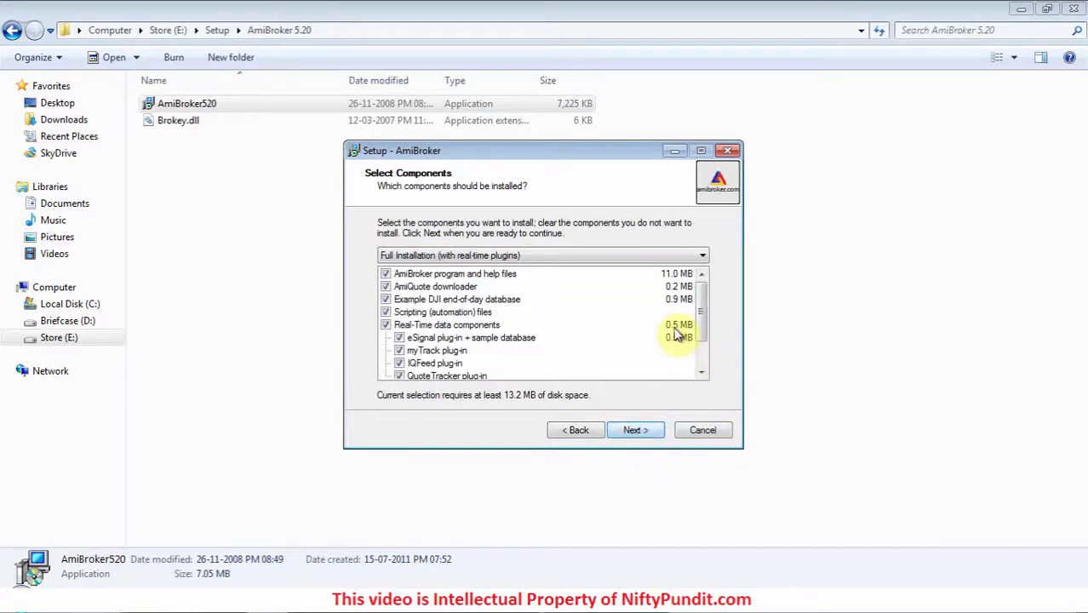
Untick AmiQuote, the DJI sample database, and the eSignal, myTrack, IQFeed, QuoteTracker and Interactive Brokers plugins
click(386, 287)
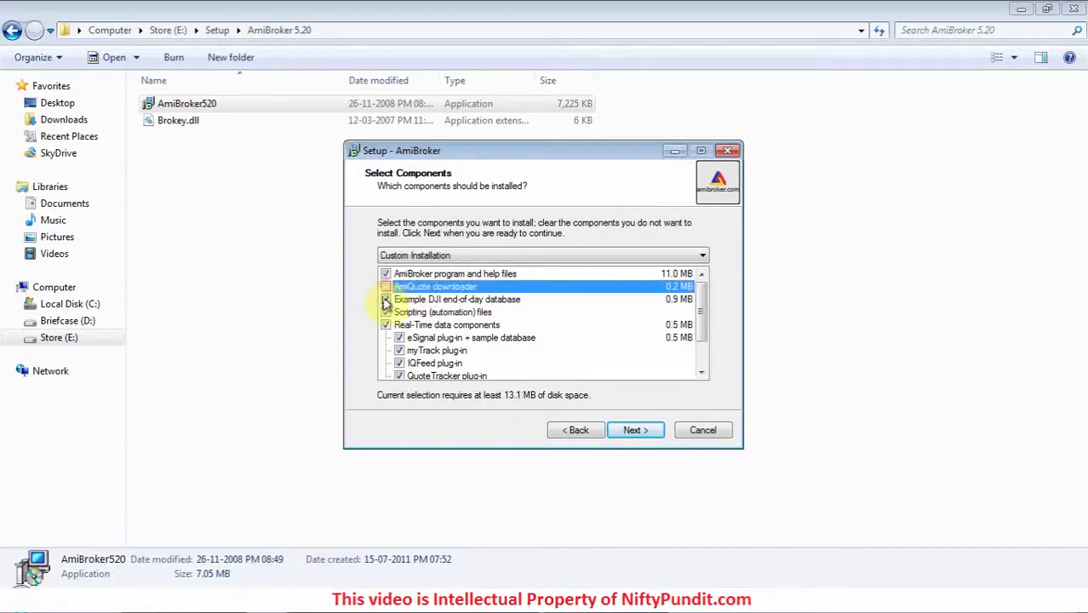
click(385, 299)
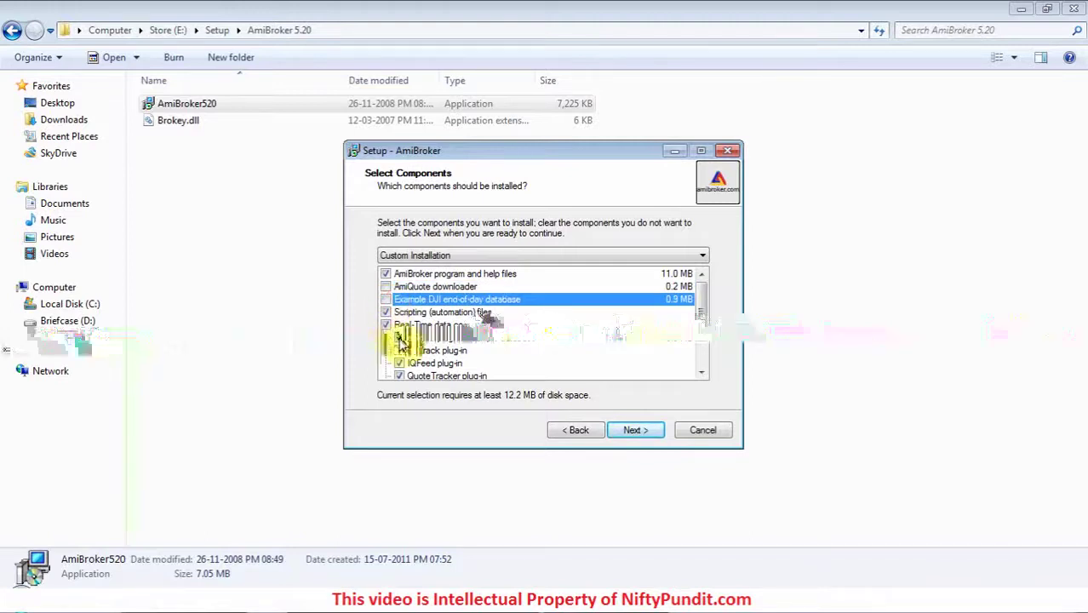
click(399, 338)
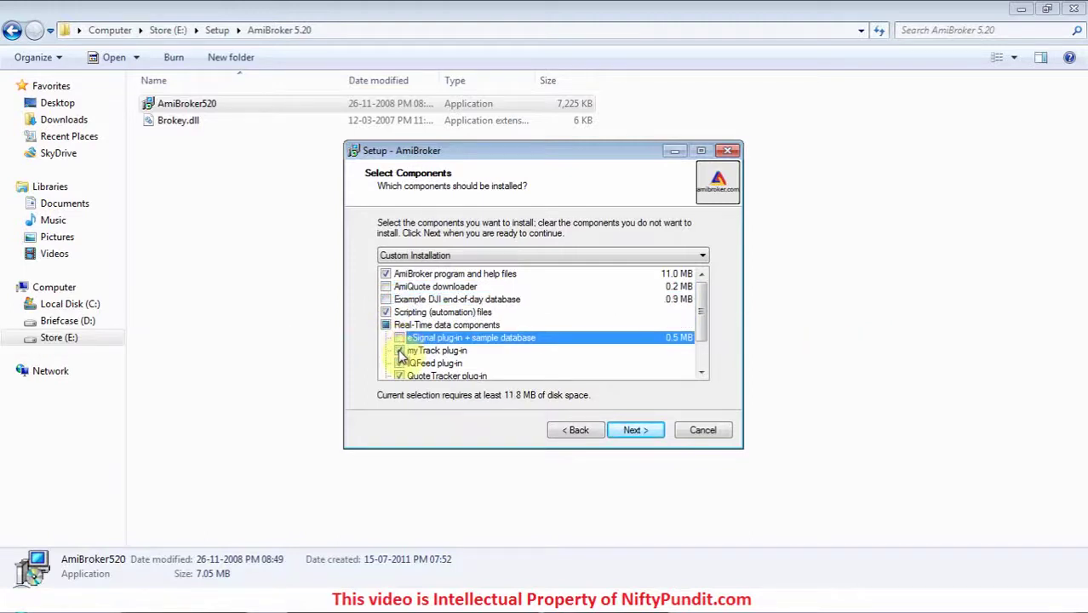
click(399, 350)
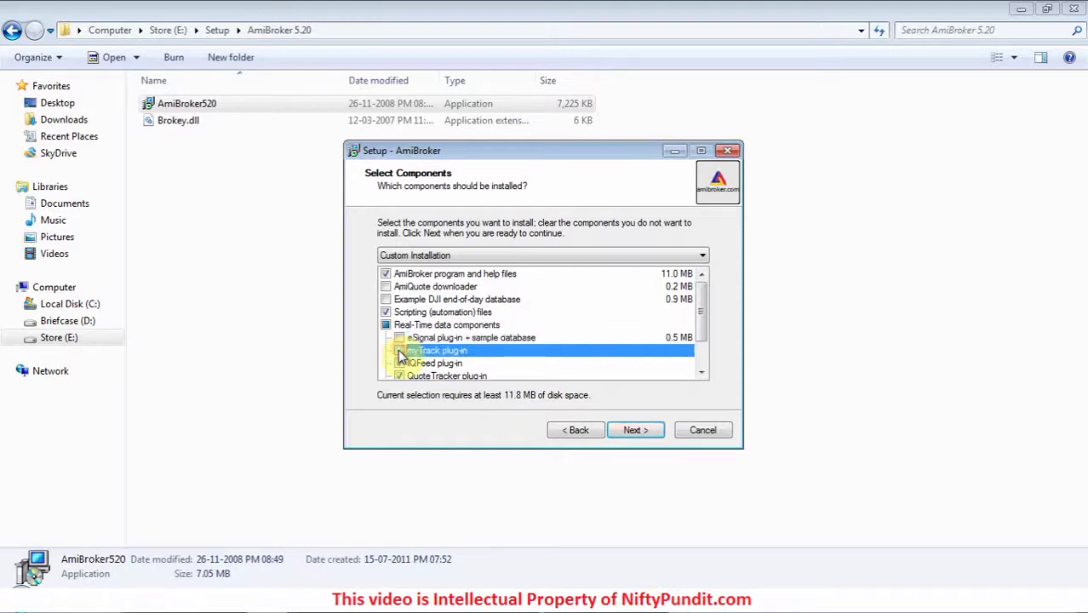
click(400, 364)
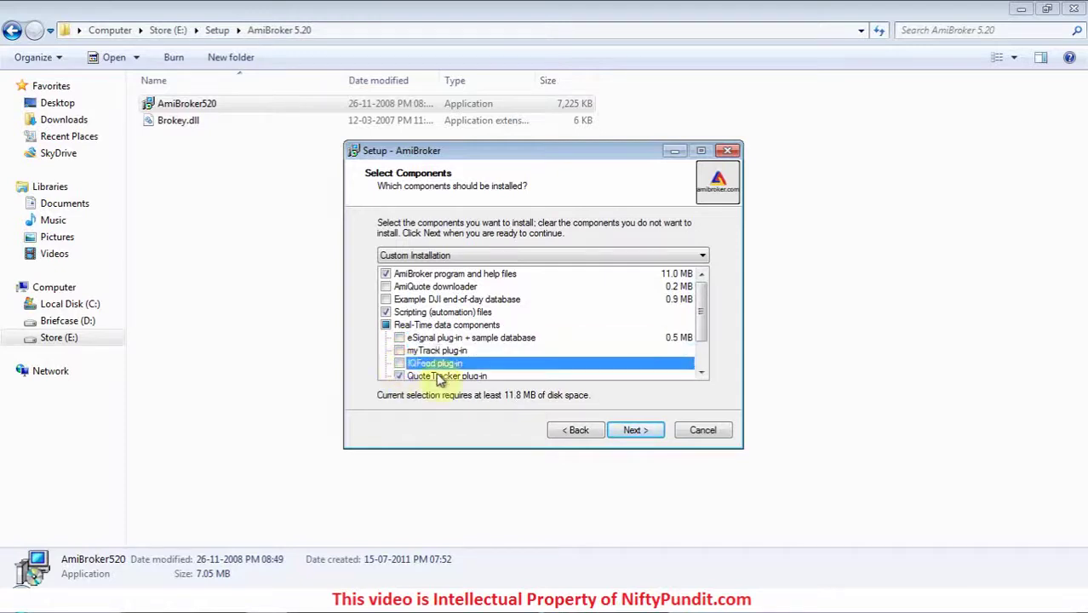
scroll(702, 372, down, 3)
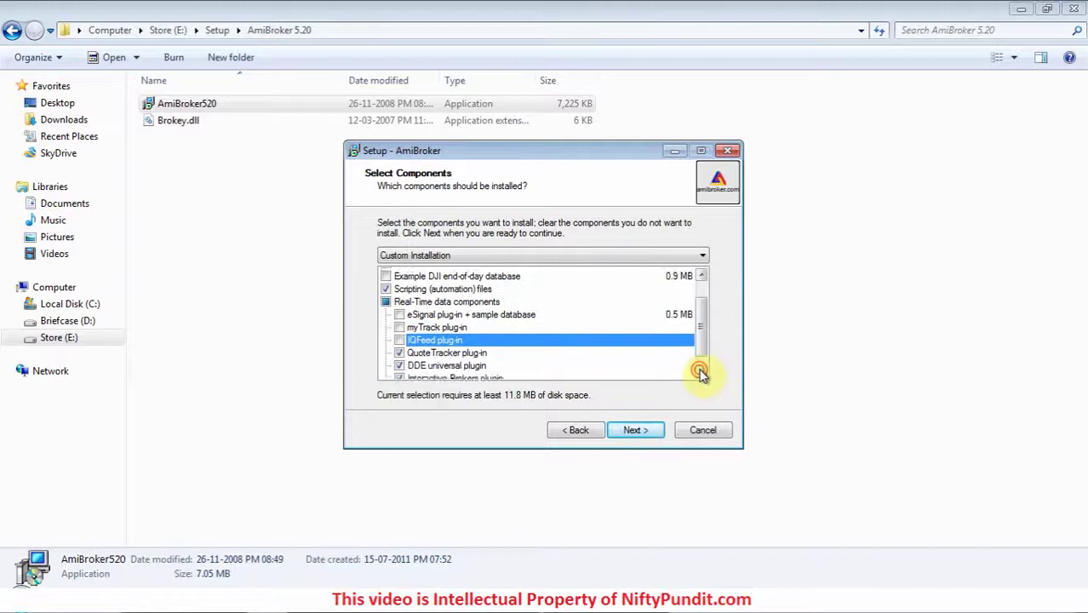
click(399, 338)
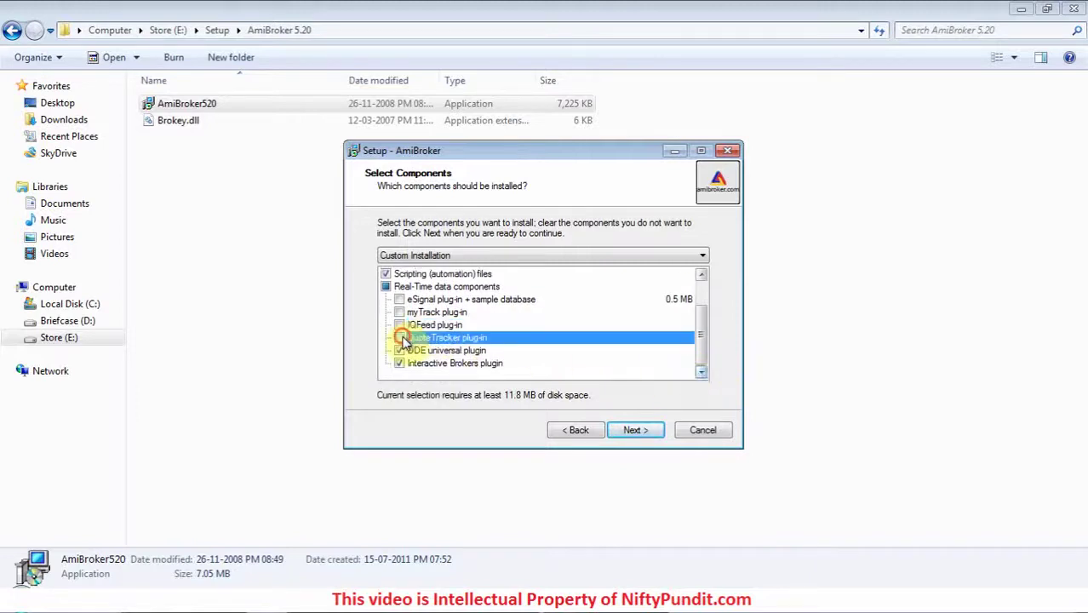
click(400, 364)
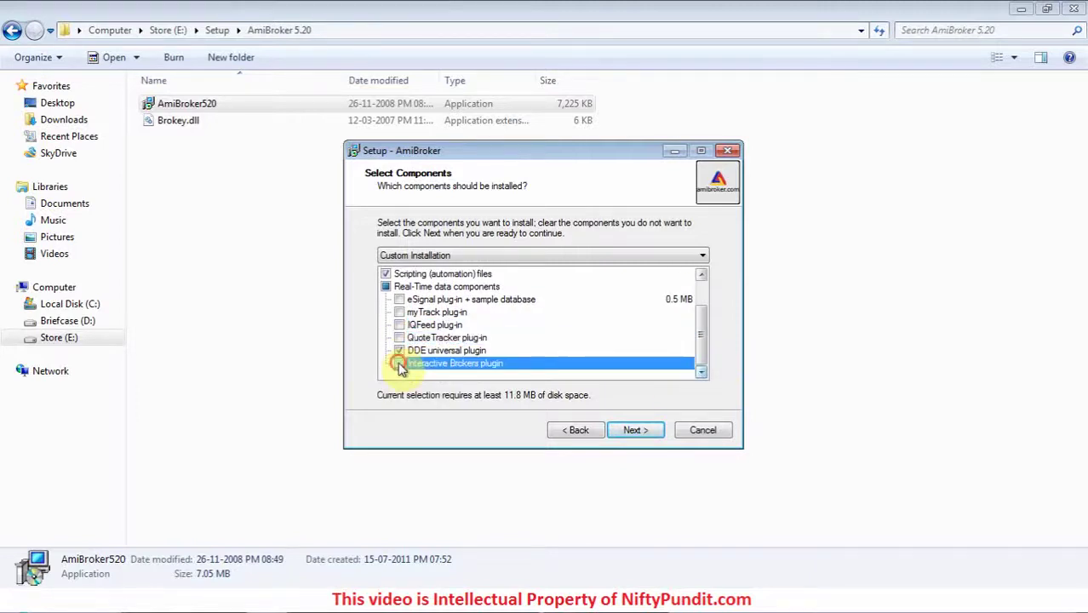
scroll(702, 340, up, 1)
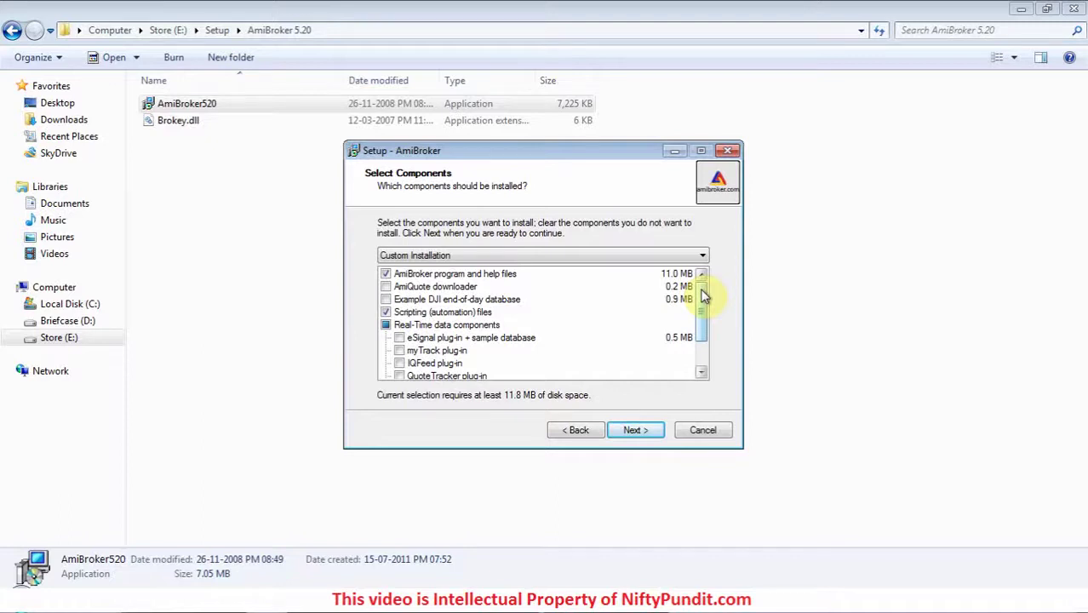
drag(701, 291, 700, 332)
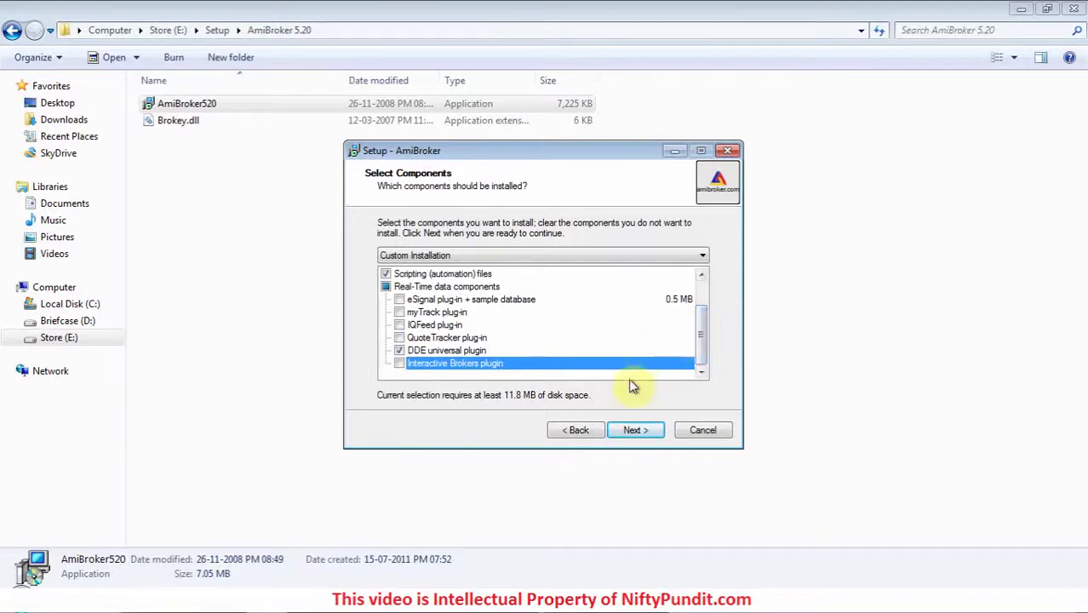
Keep the AmiBroker shortcut folder and both additional tasks, install, and launch AmiBroker
click(637, 431)
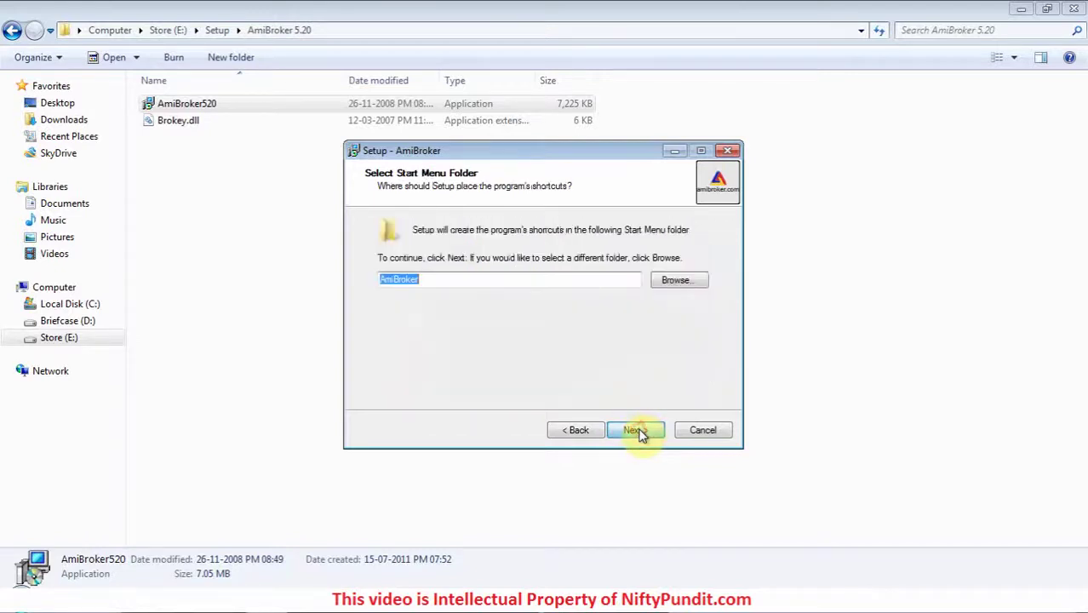
click(637, 430)
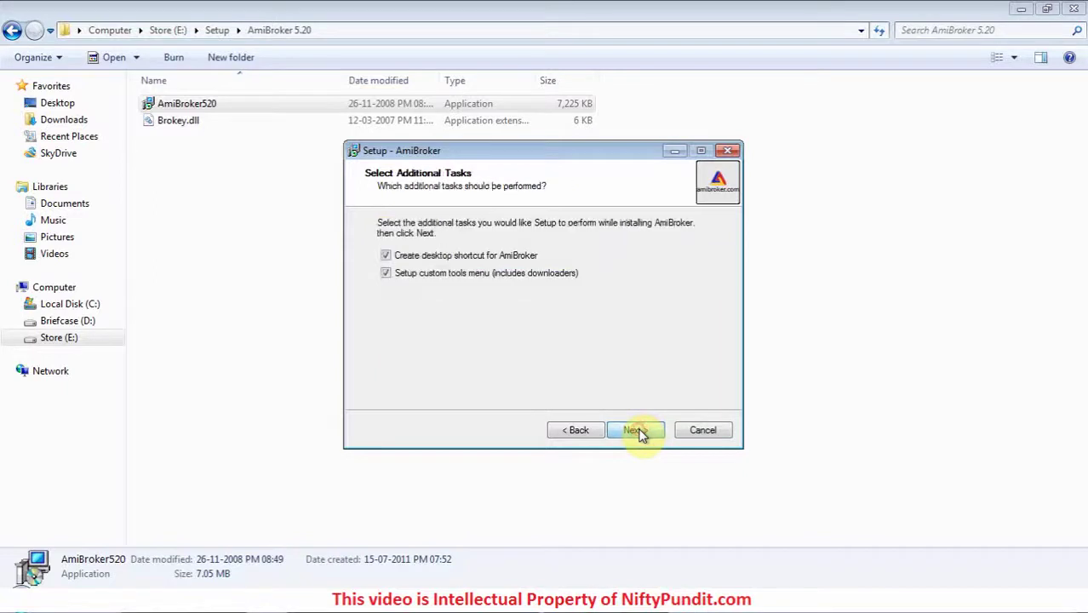
click(637, 431)
click(637, 431)
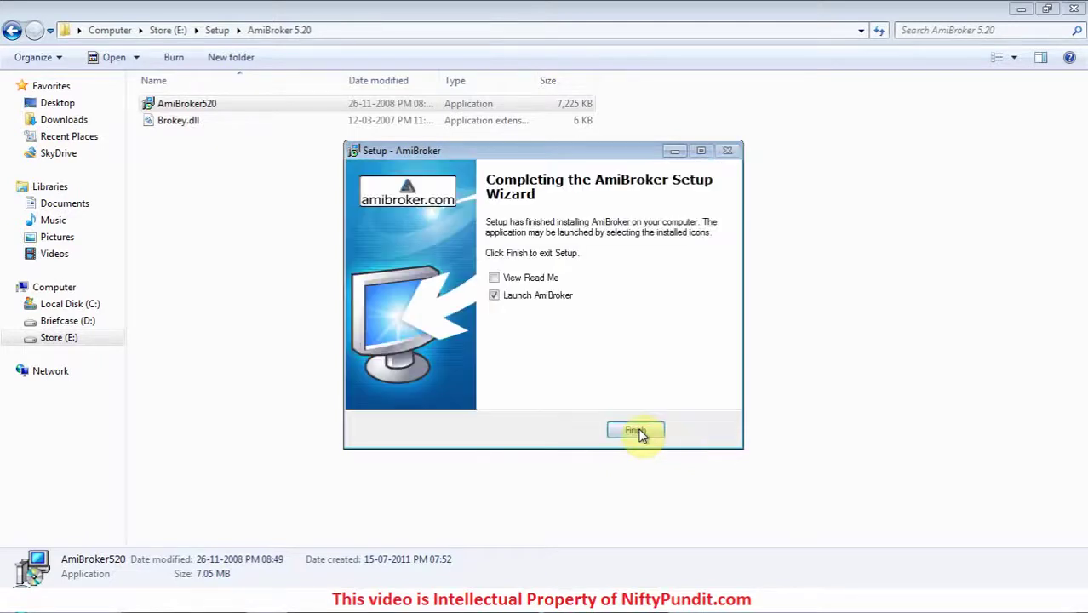
click(637, 431)
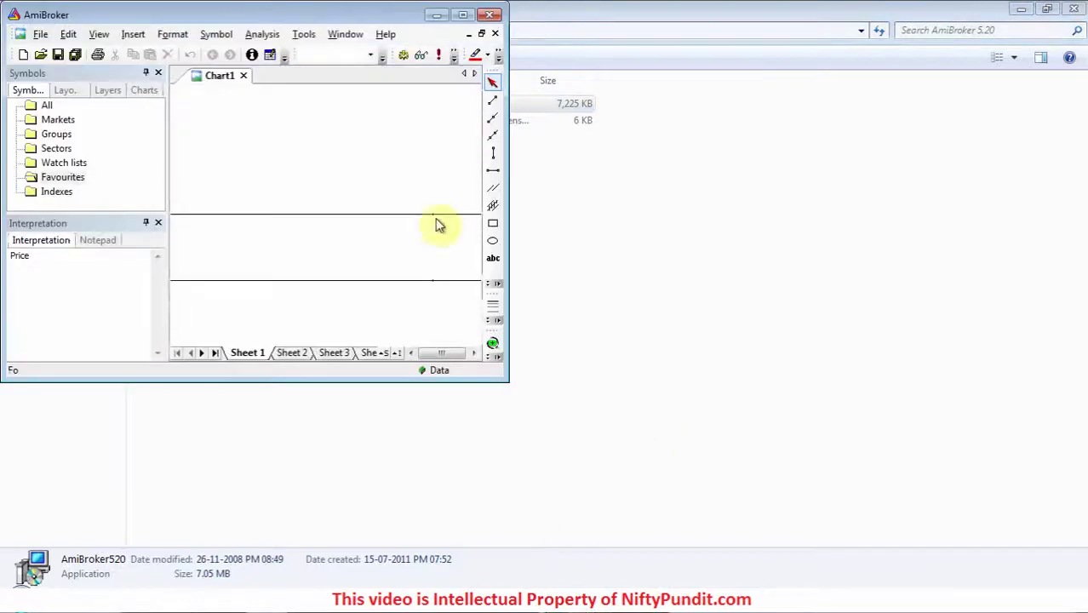
Maximise AmiBroker and create a new database in a folder named RTData
double_click(394, 16)
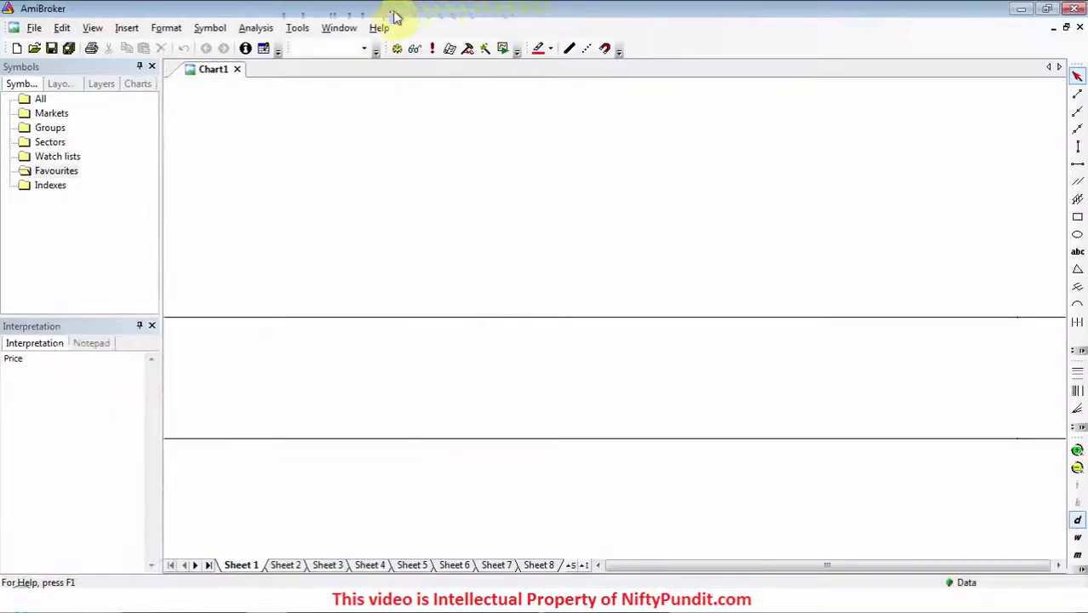
click(34, 28)
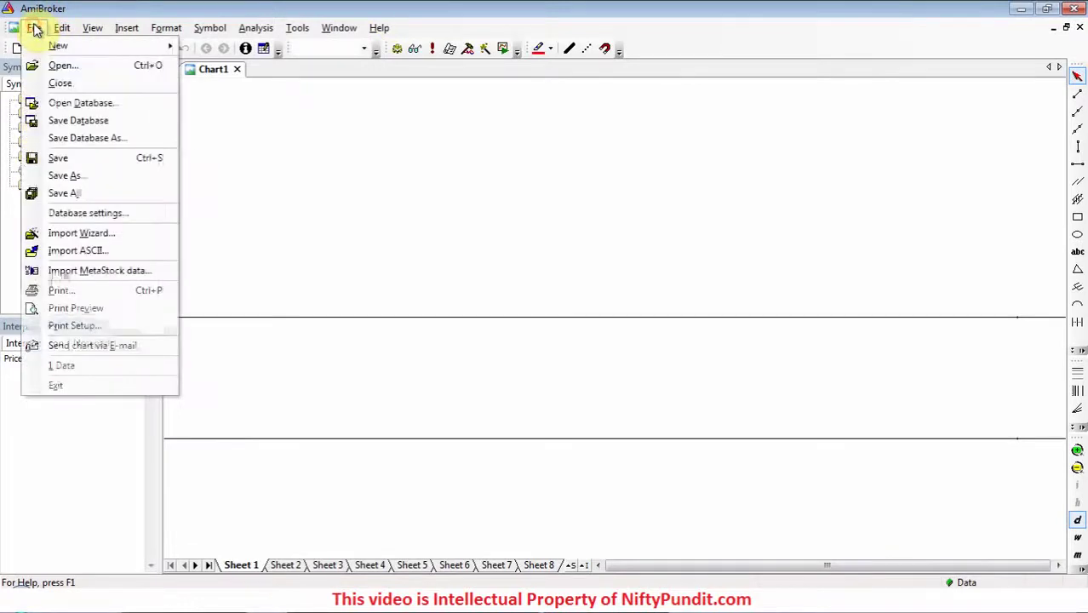
mouse_move(59, 51)
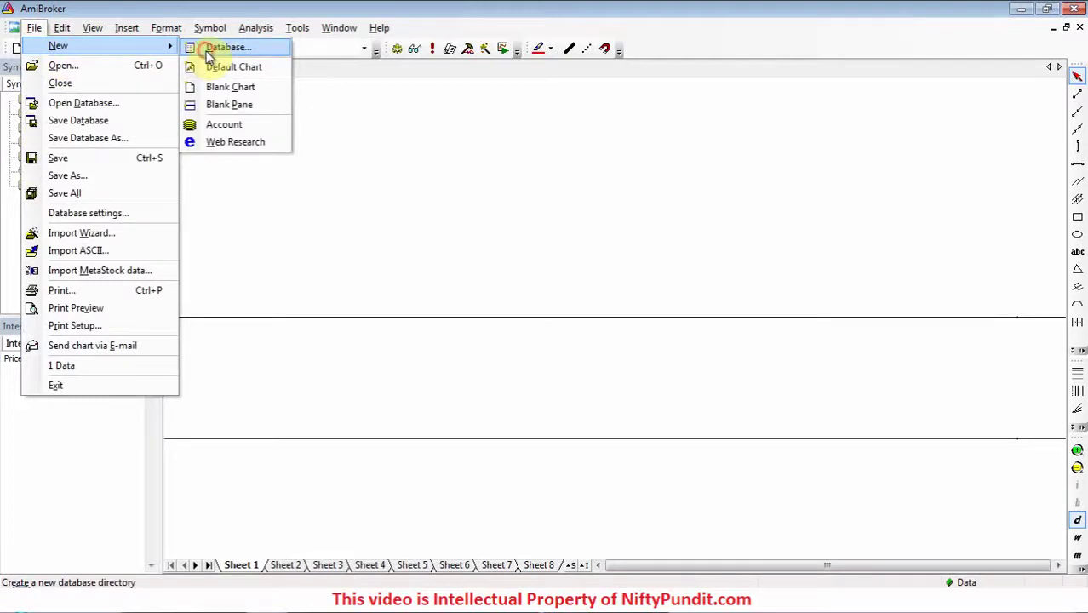
click(224, 47)
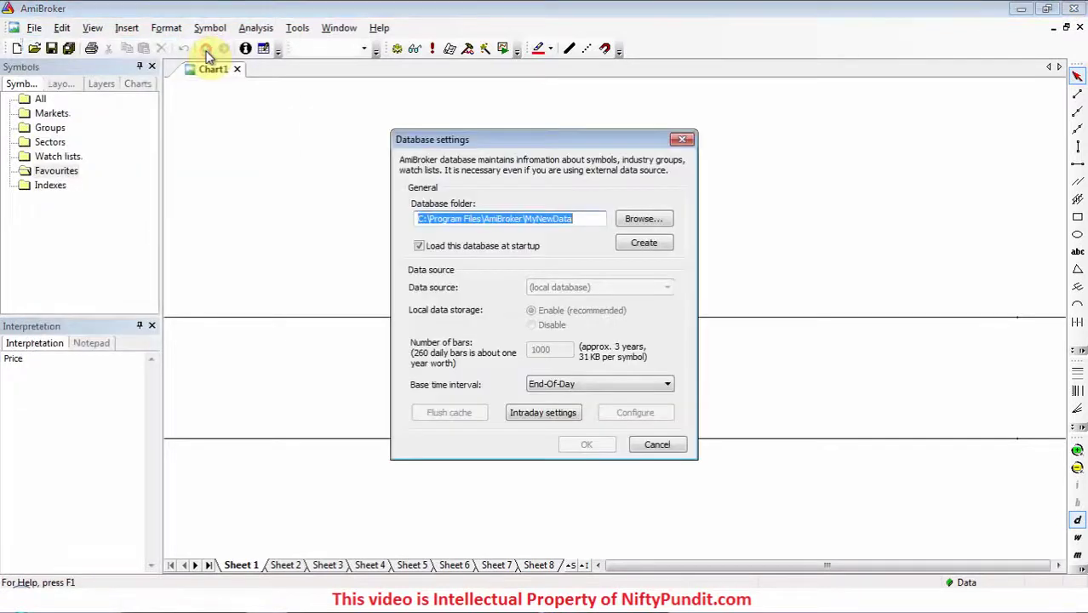
click(552, 219)
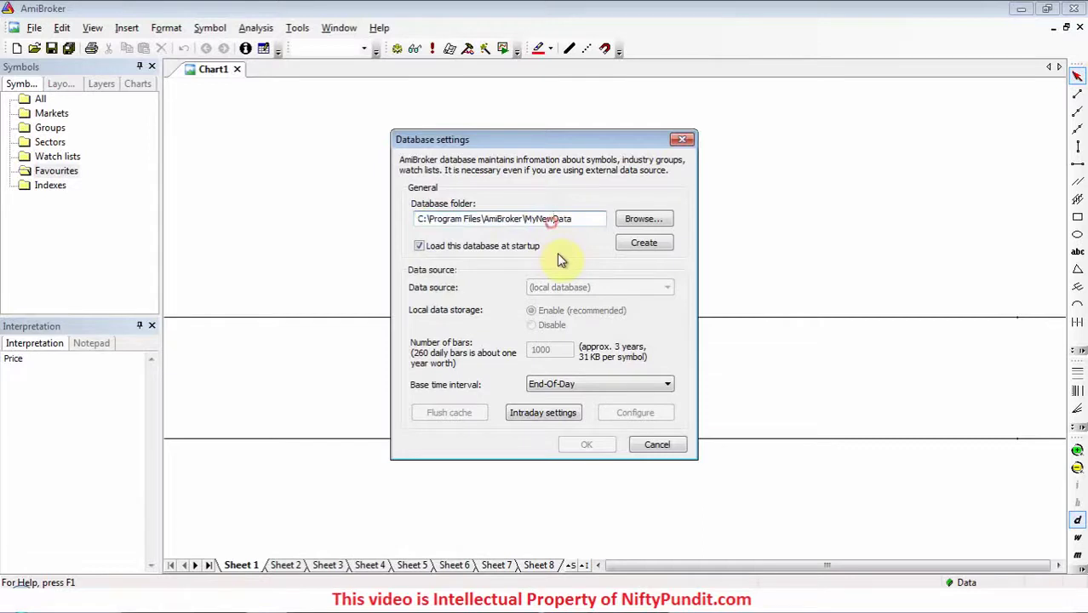
key(BackSpace)
key(BackSpace)
key(BackSpace)
key(Delete)
key(Delete)
key(Delete)
text(T)
click(649, 248)
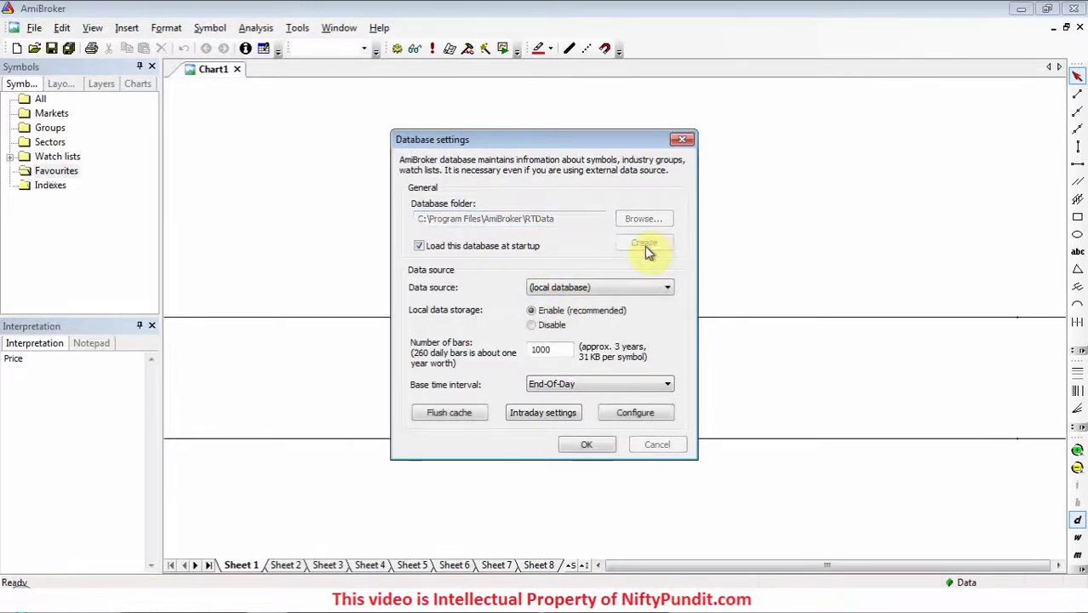
Set the database to 30000 bars with a 1 Minute base time interval
click(536, 350)
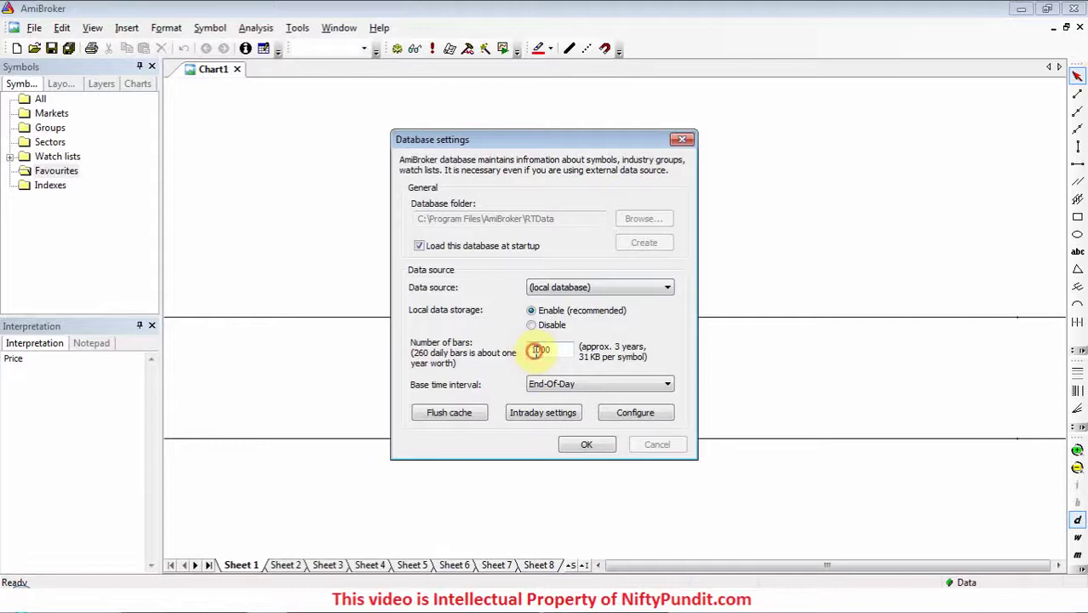
key(BackSpace)
text(30)
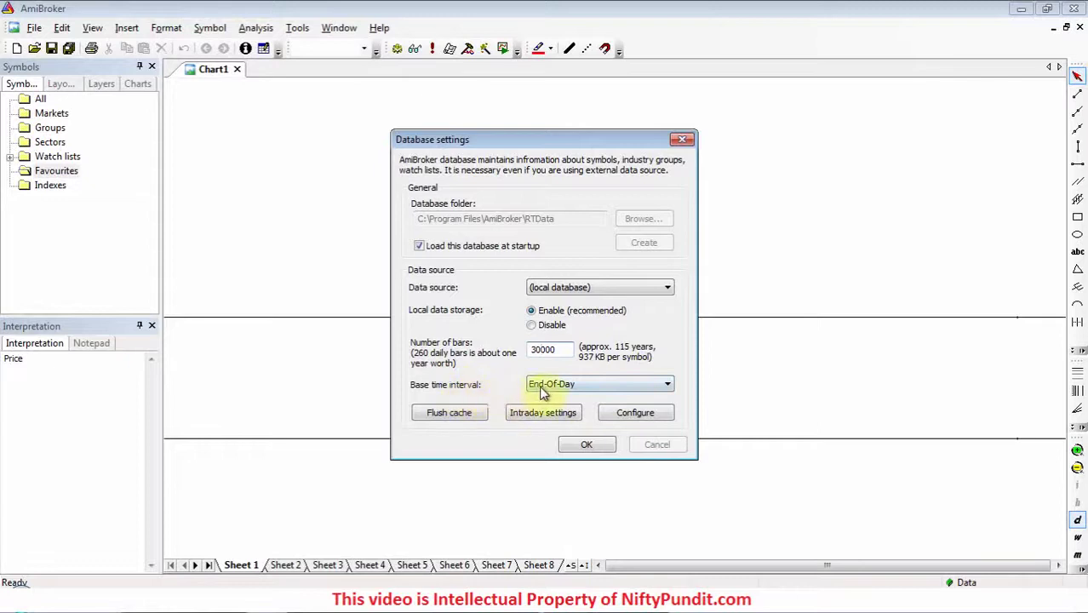
click(551, 386)
click(549, 437)
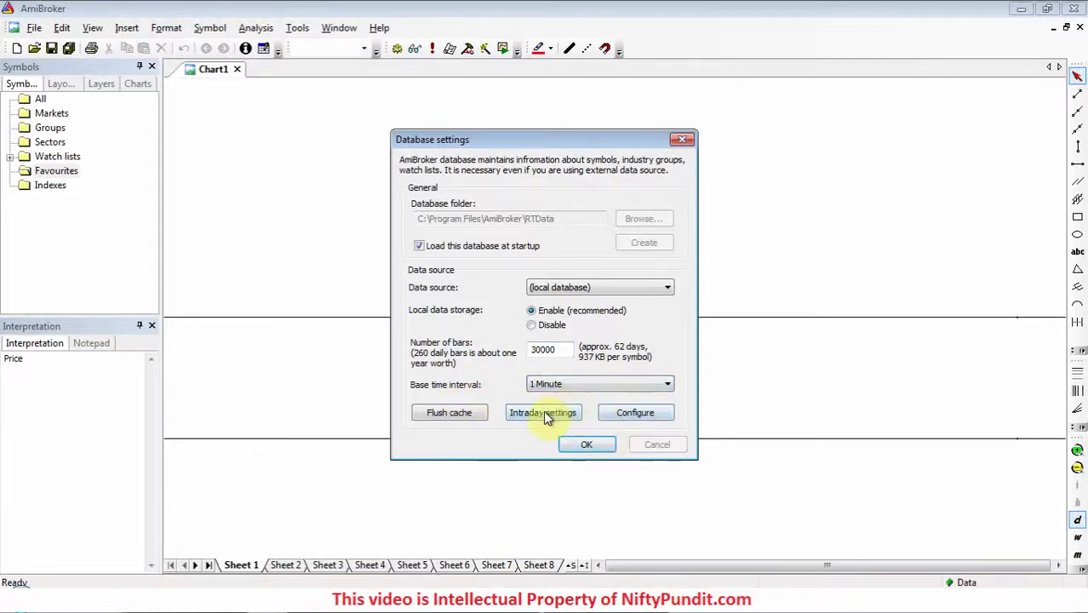
Show the day session only, from 09:15 to 15:35, and confirm the intraday and database settings
click(543, 412)
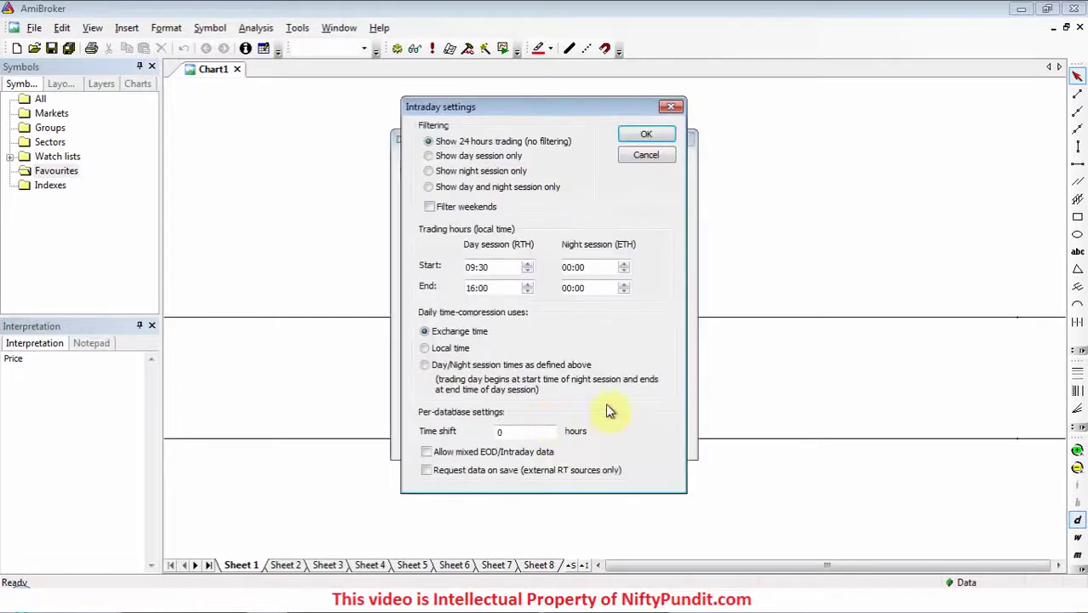
click(429, 157)
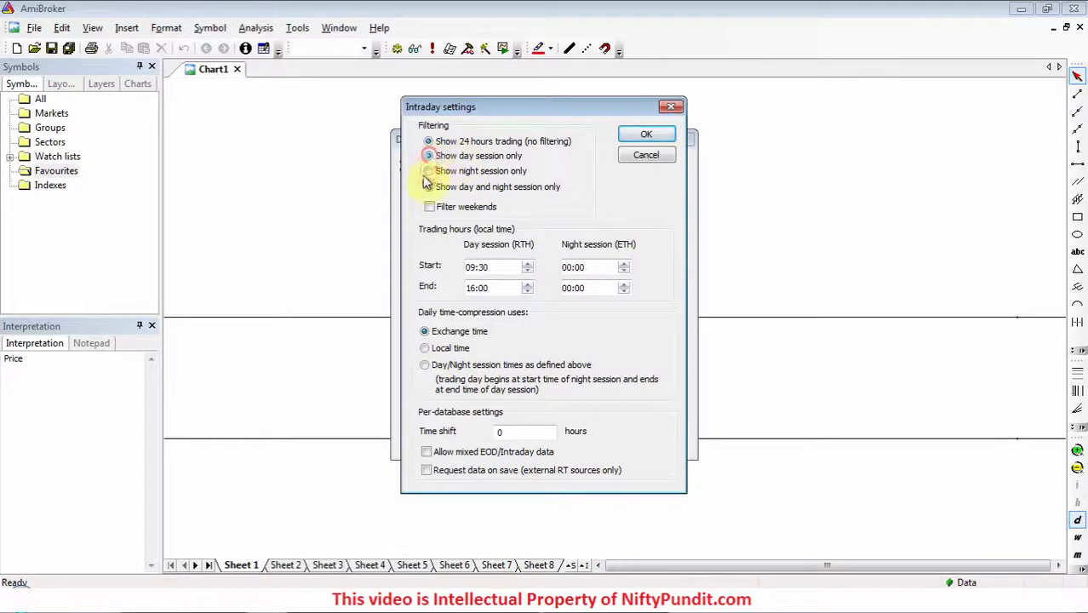
click(484, 268)
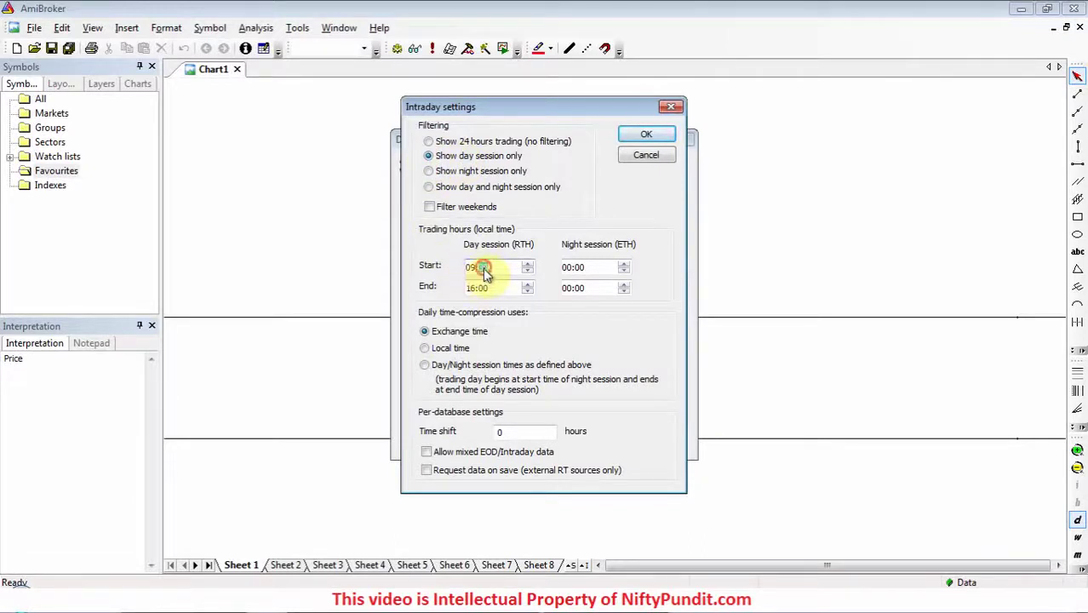
text(15)
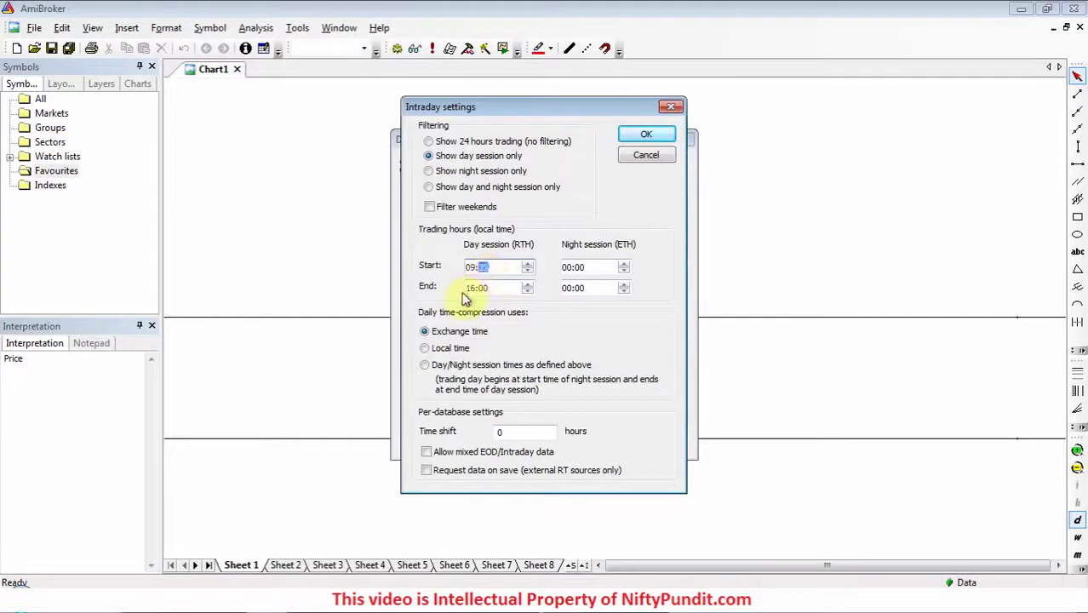
click(474, 287)
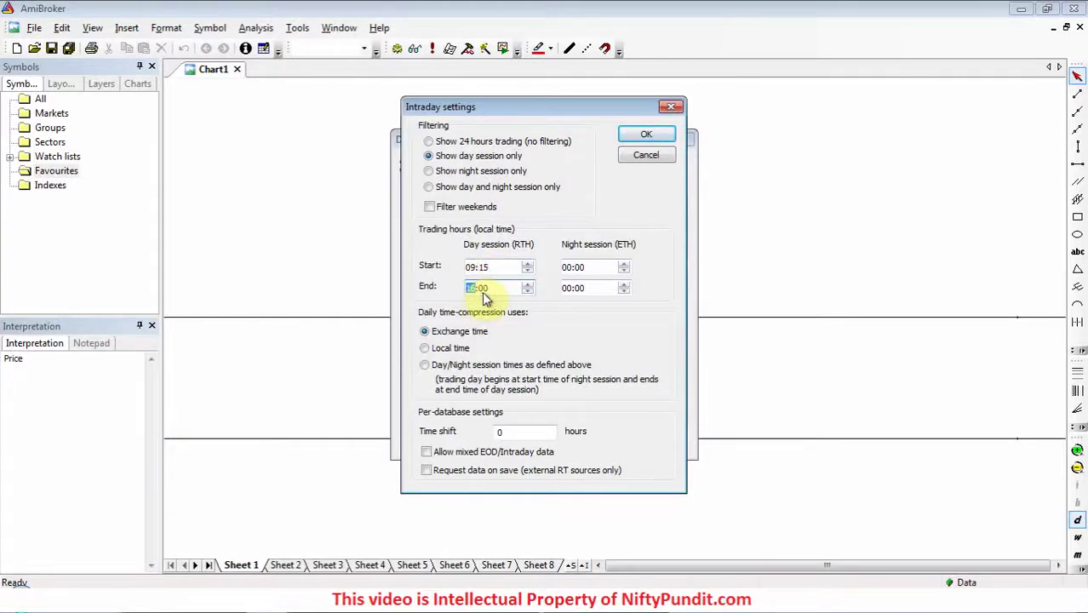
text(15)
click(483, 289)
text(35)
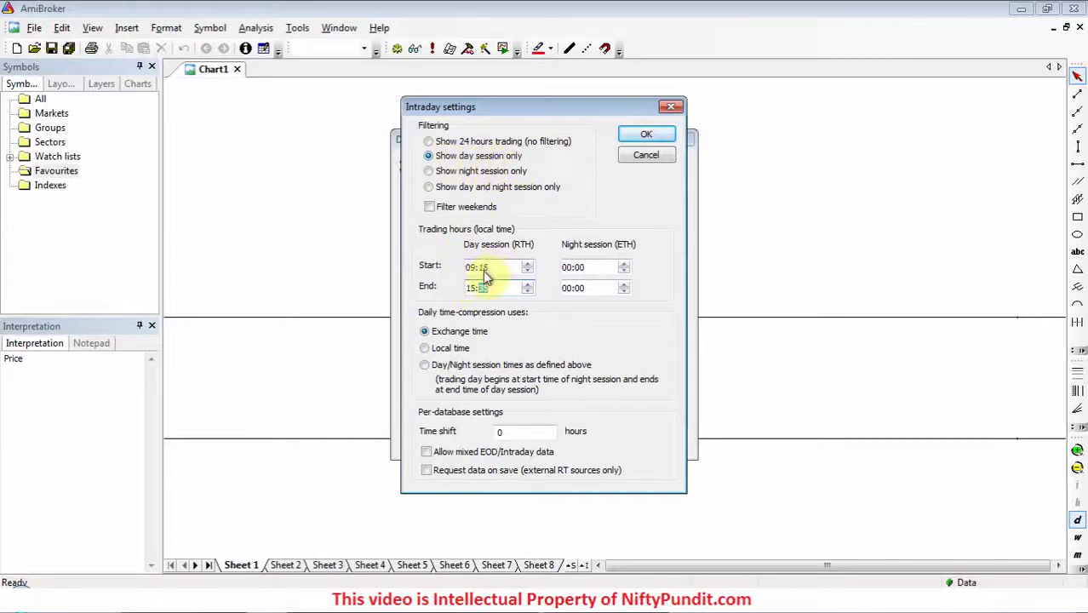
click(649, 136)
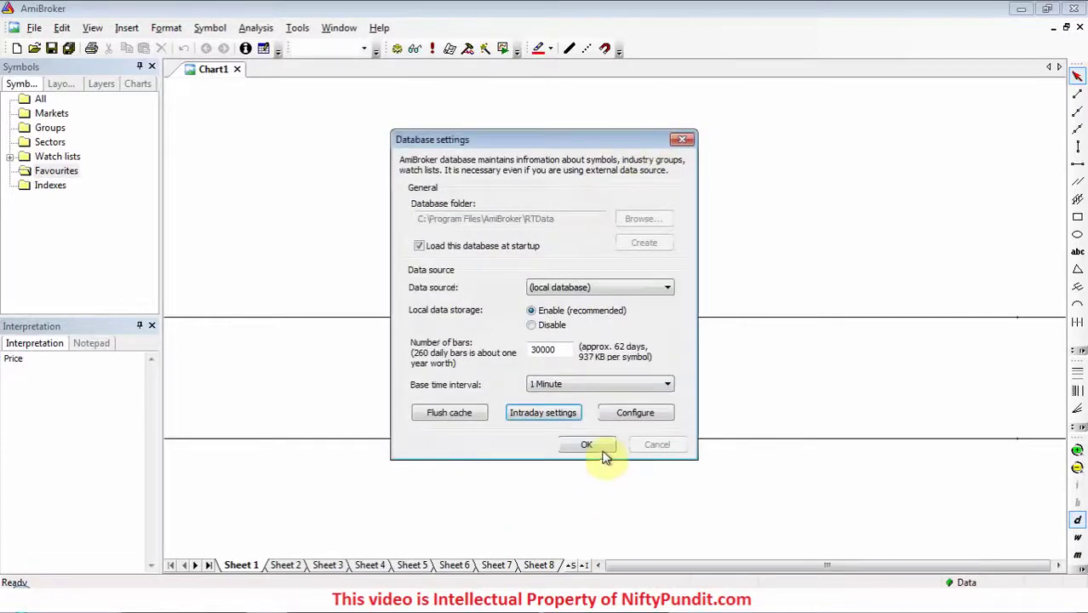
click(600, 451)
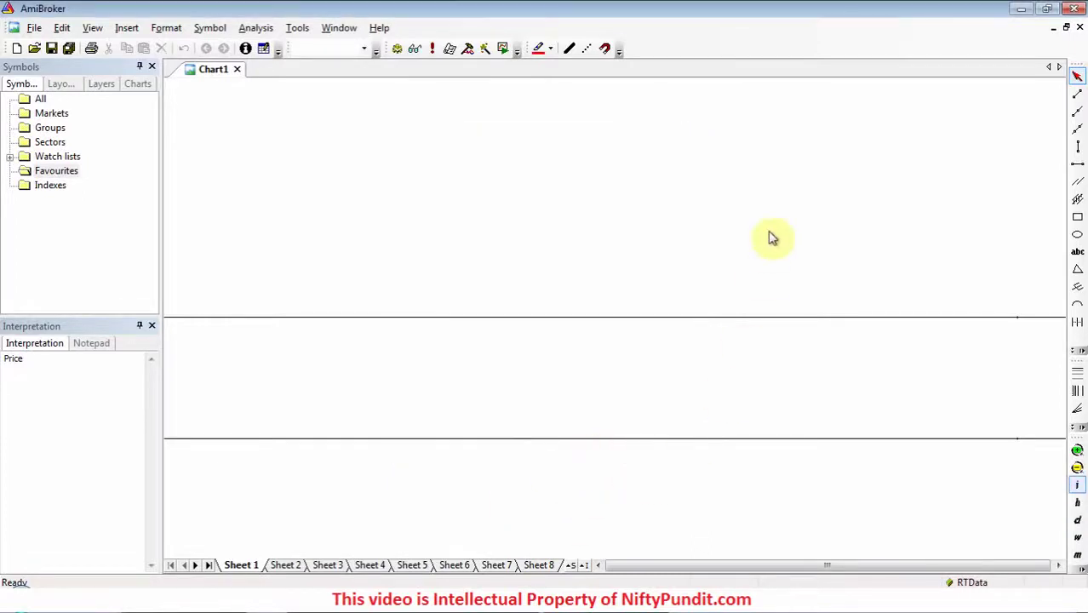
Close AmiBroker
click(1075, 8)
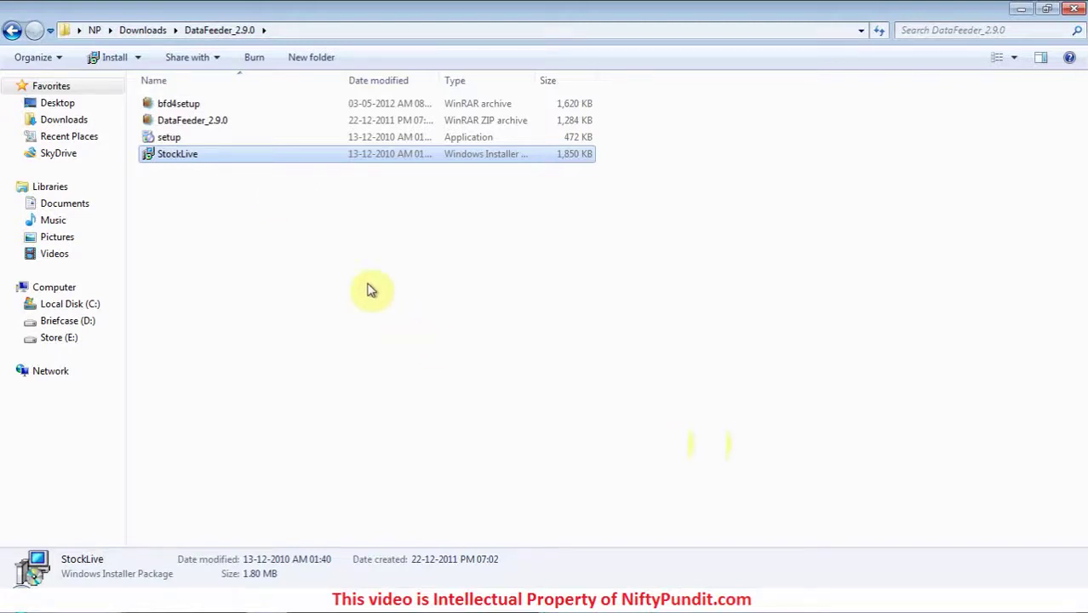
Install StockLive Real Time DATA FEEDER 2.9.0, then minimise Explorer to show the desktop
double_click(271, 156)
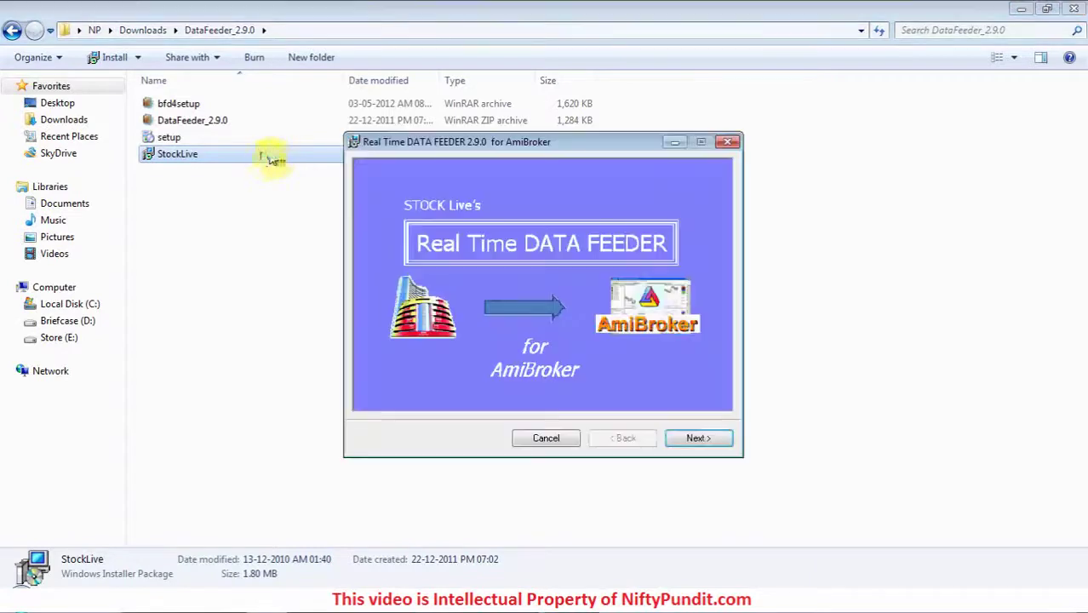
click(685, 439)
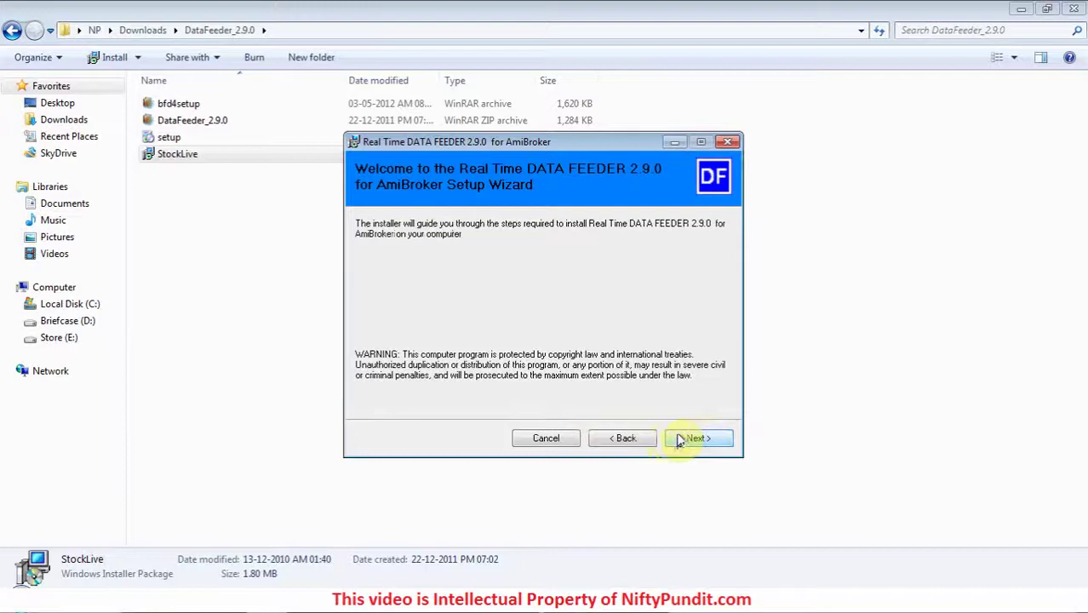
click(680, 440)
click(681, 439)
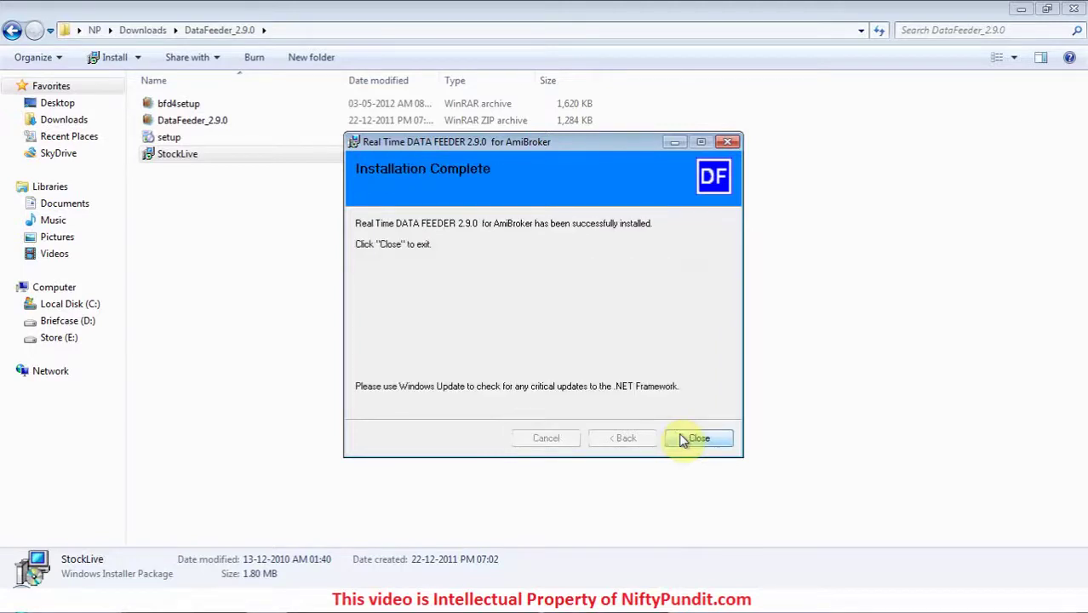
click(685, 438)
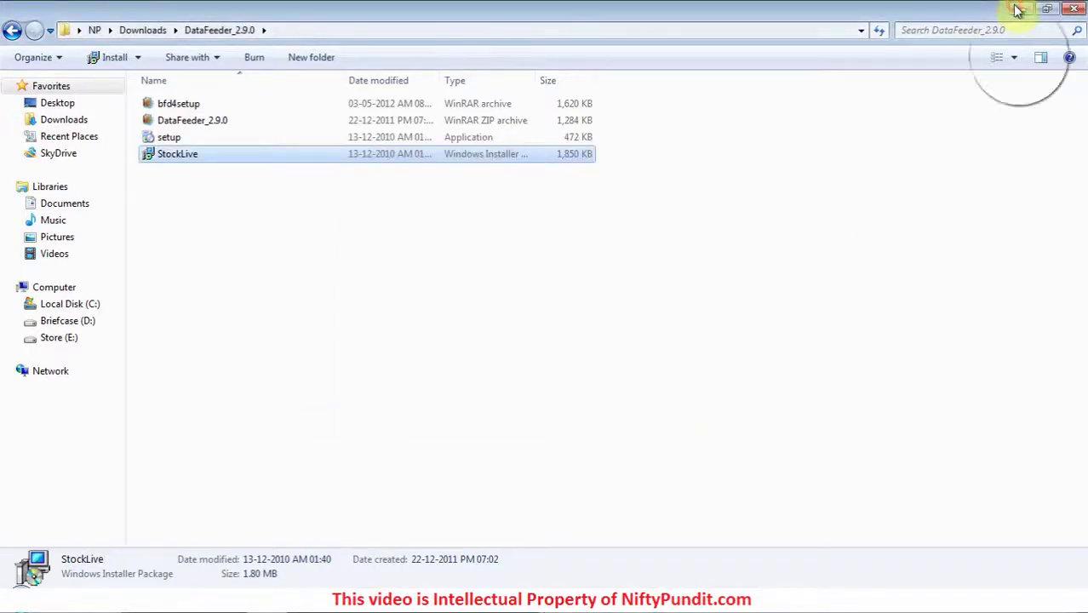
click(1021, 8)
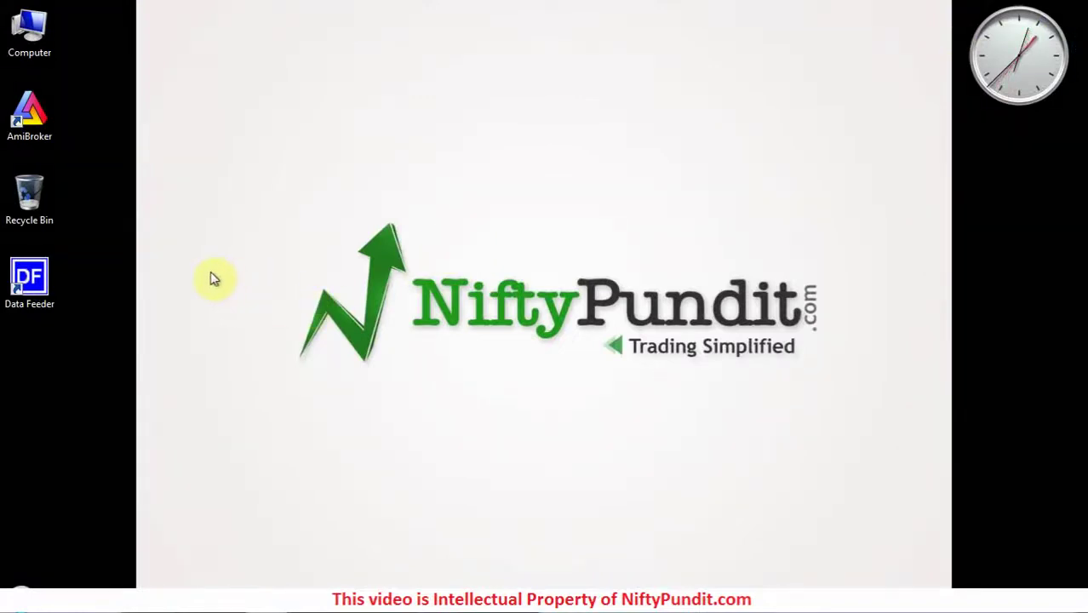
Start AmiBroker from the desktop and connect the Data Feeder to it
double_click(34, 121)
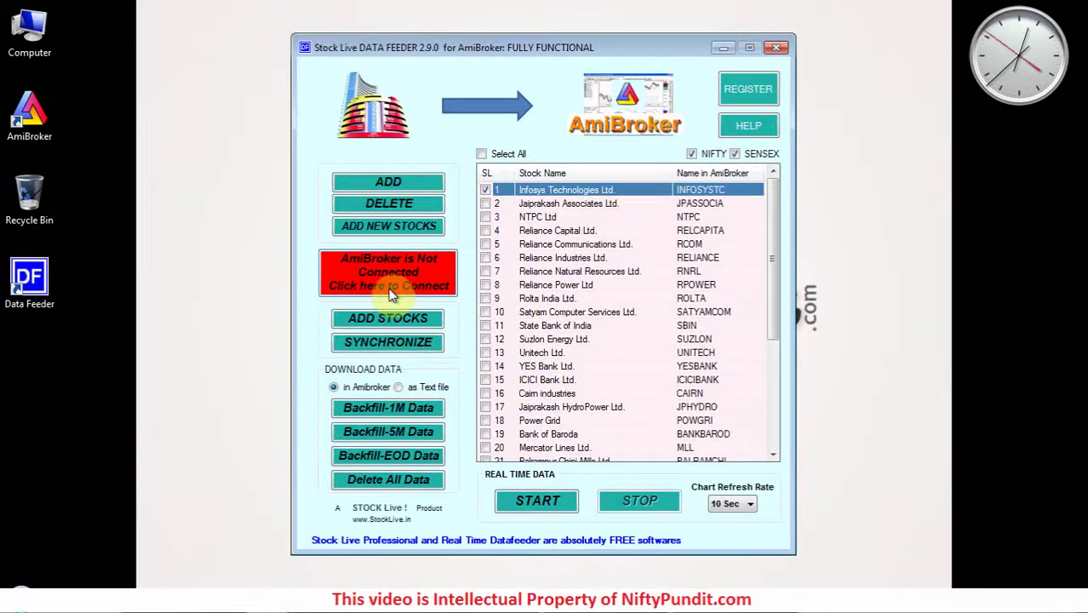
click(389, 289)
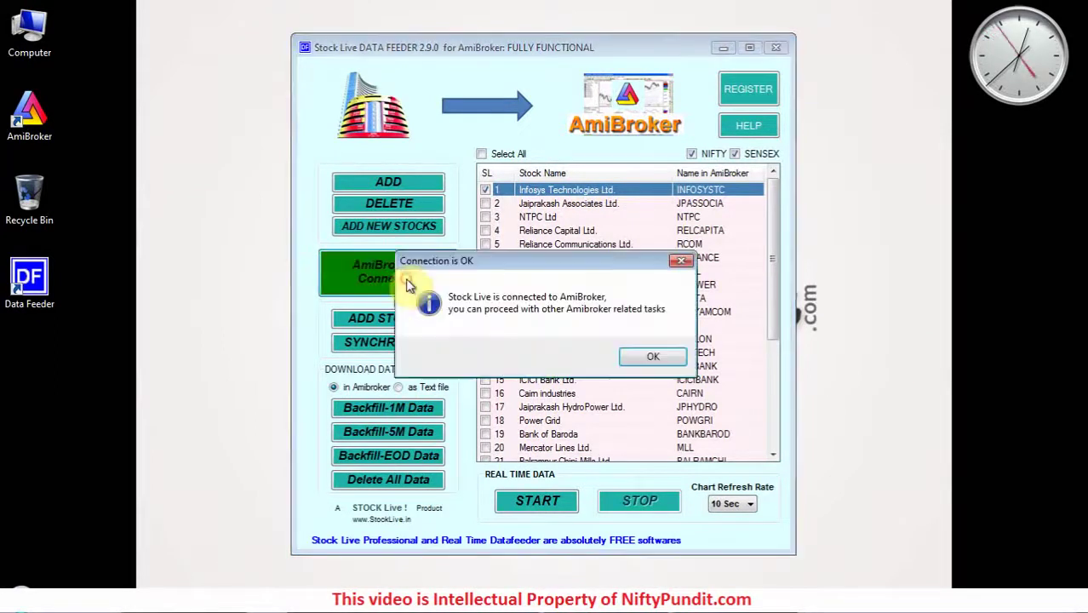
click(649, 356)
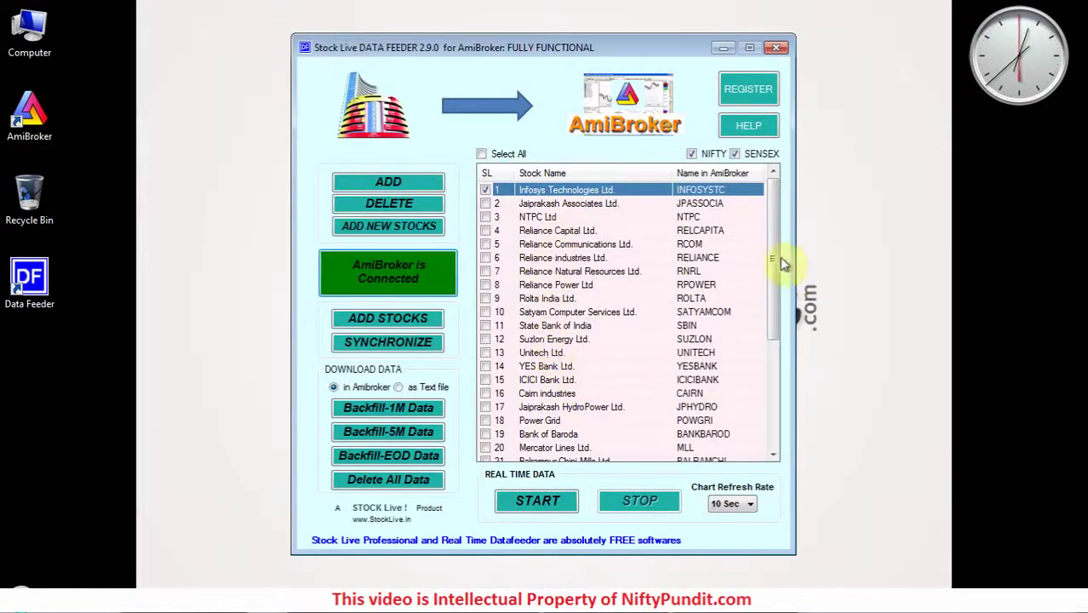
Backfill five days of 5-minute data into AmiBroker from the stock list
drag(773, 250, 778, 188)
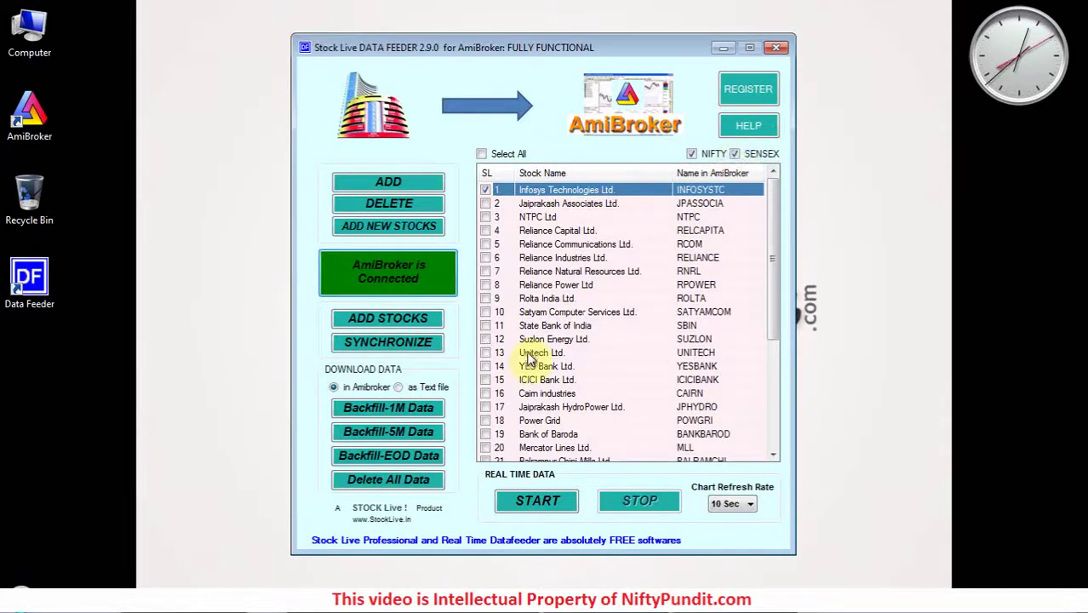
click(392, 435)
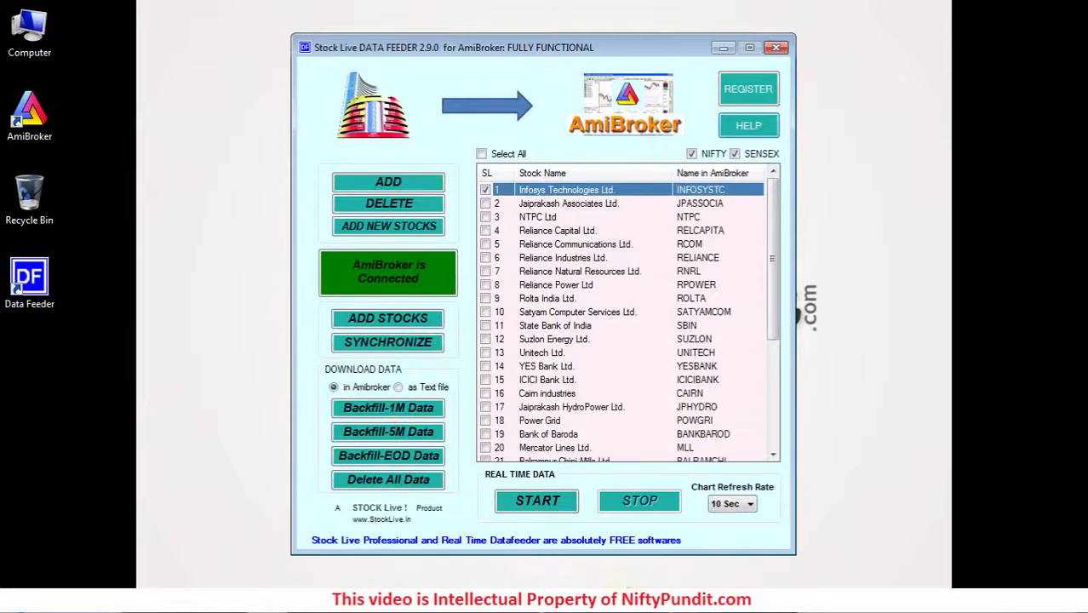
Bring AmiBroker to the front and open the NIFTY chart from the All symbols group
click(553, 600)
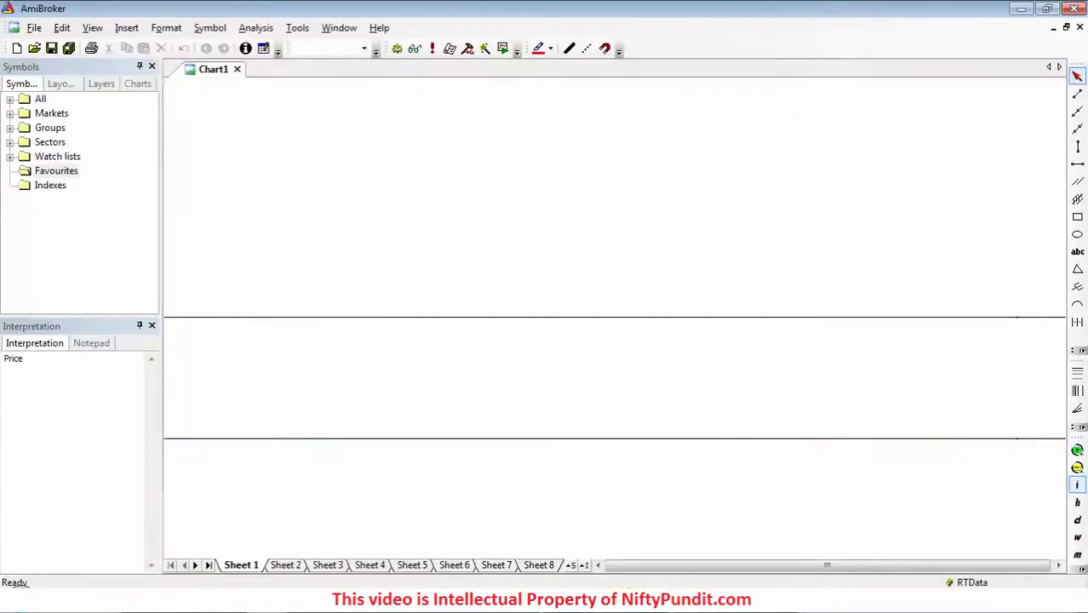
click(9, 99)
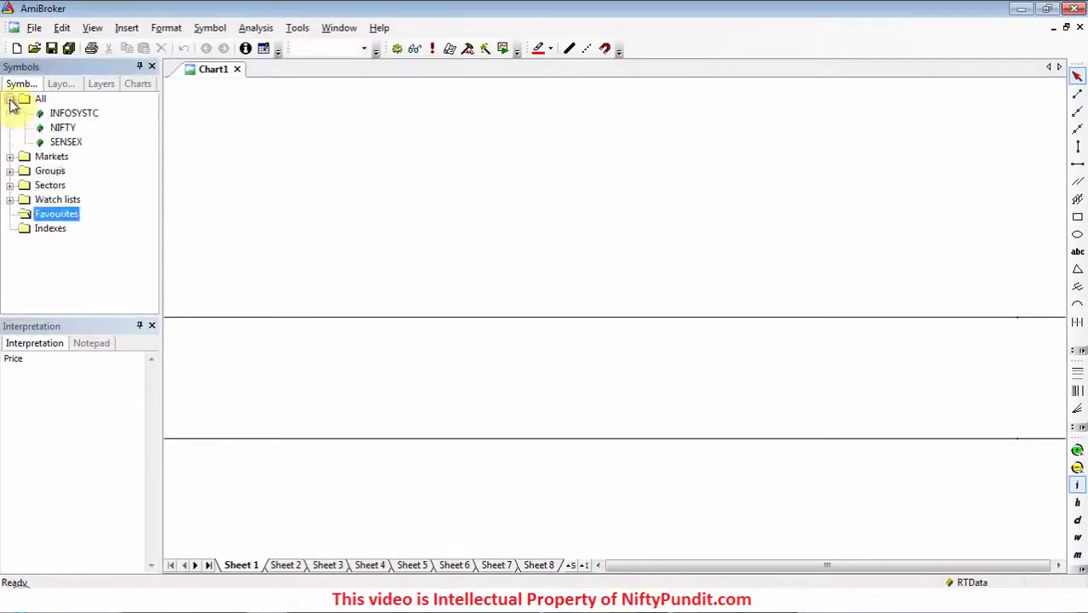
click(63, 129)
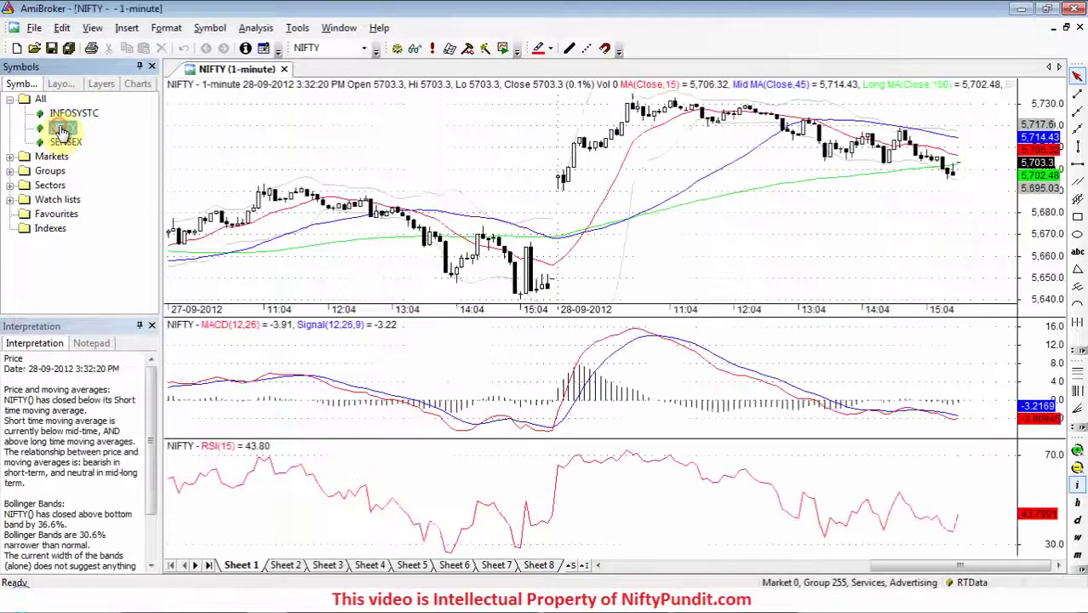
Switch the NIFTY chart to 5-minute intraday bars, then return to the data feeder
right_click(479, 167)
mouse_move(547, 243)
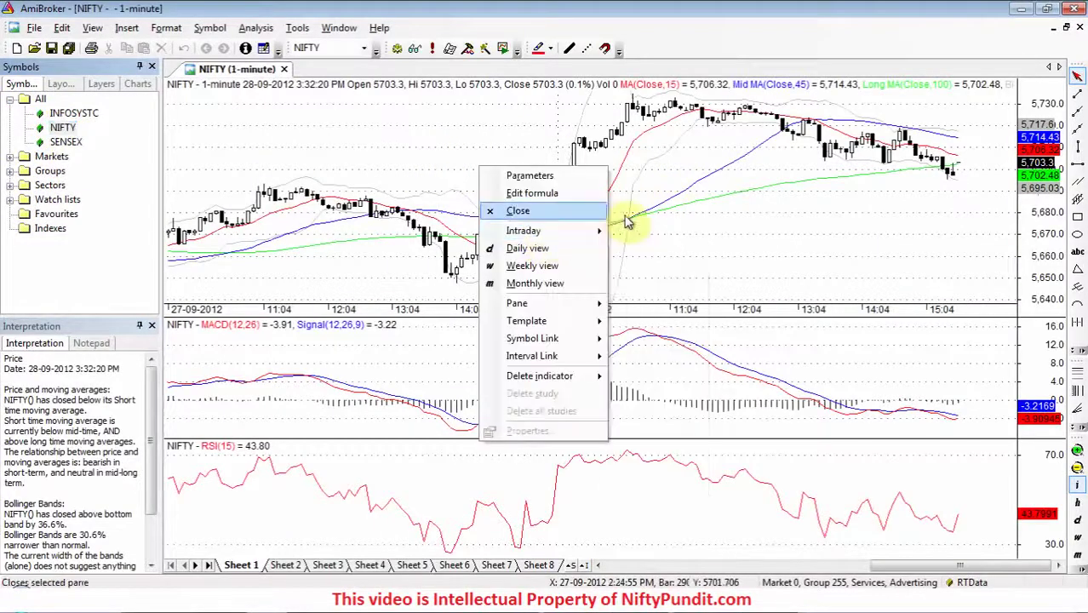
click(665, 188)
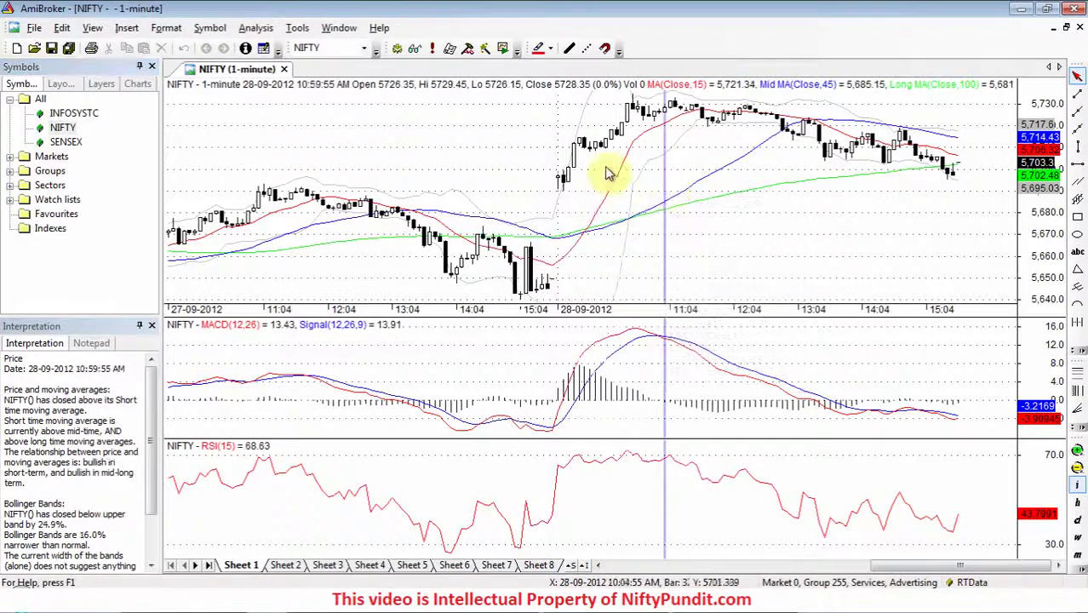
right_click(514, 141)
mouse_move(592, 210)
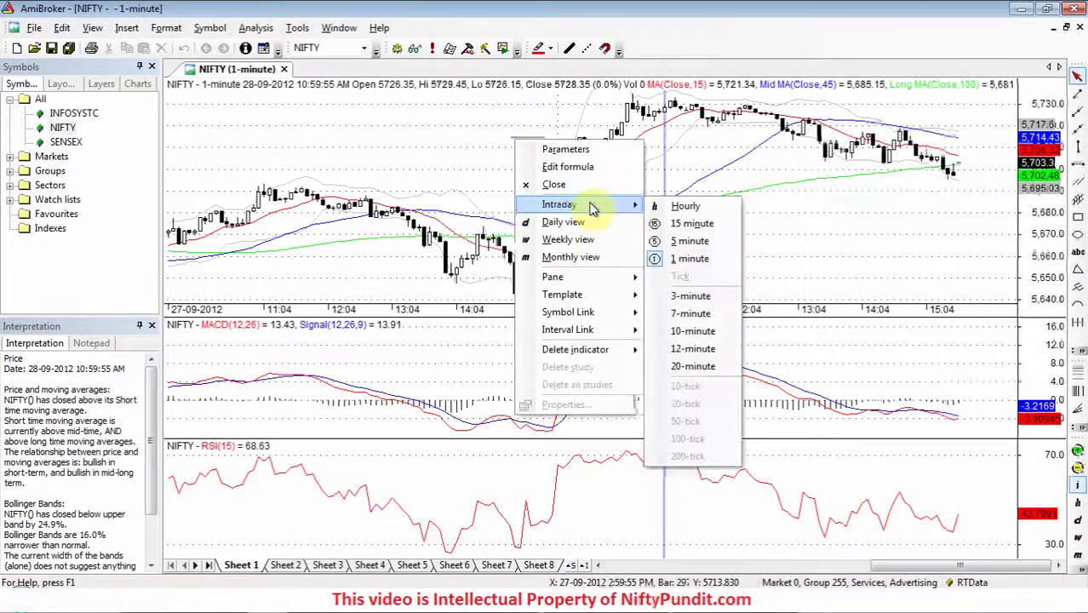
click(681, 241)
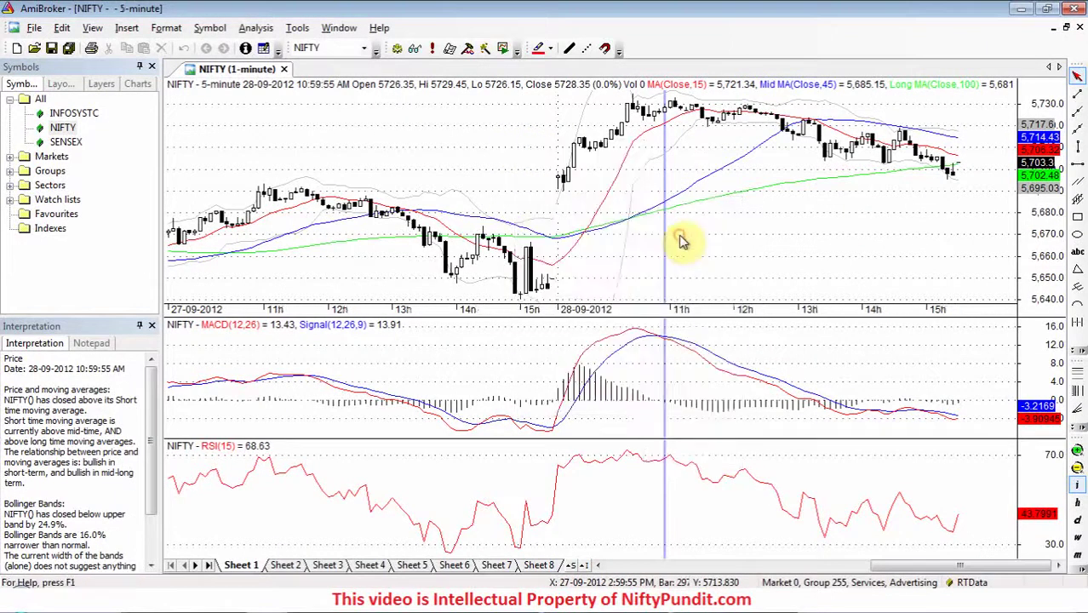
mouse_move(681, 241)
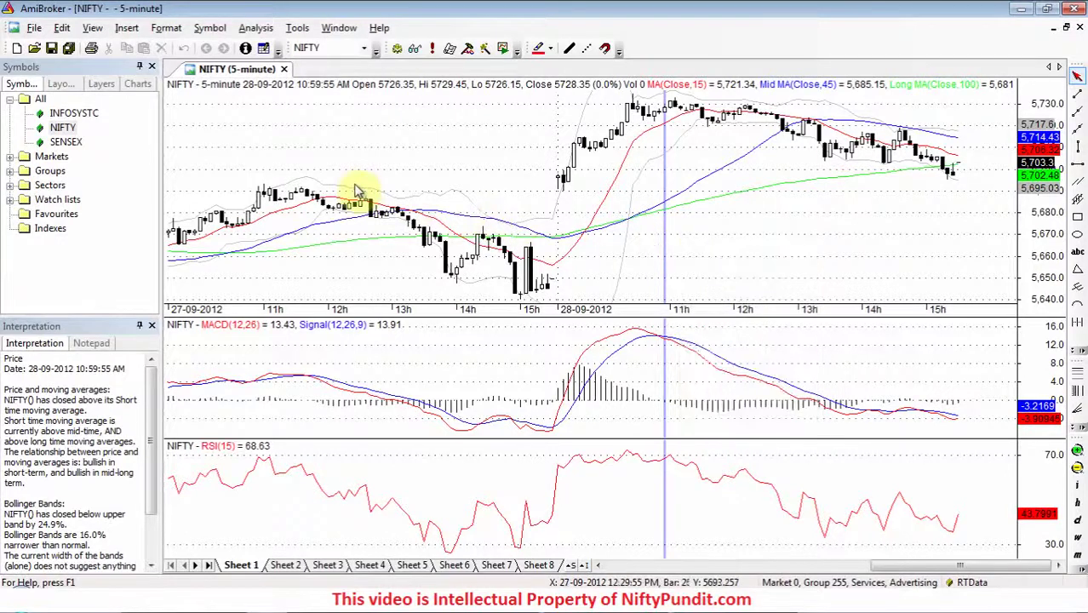
click(670, 585)
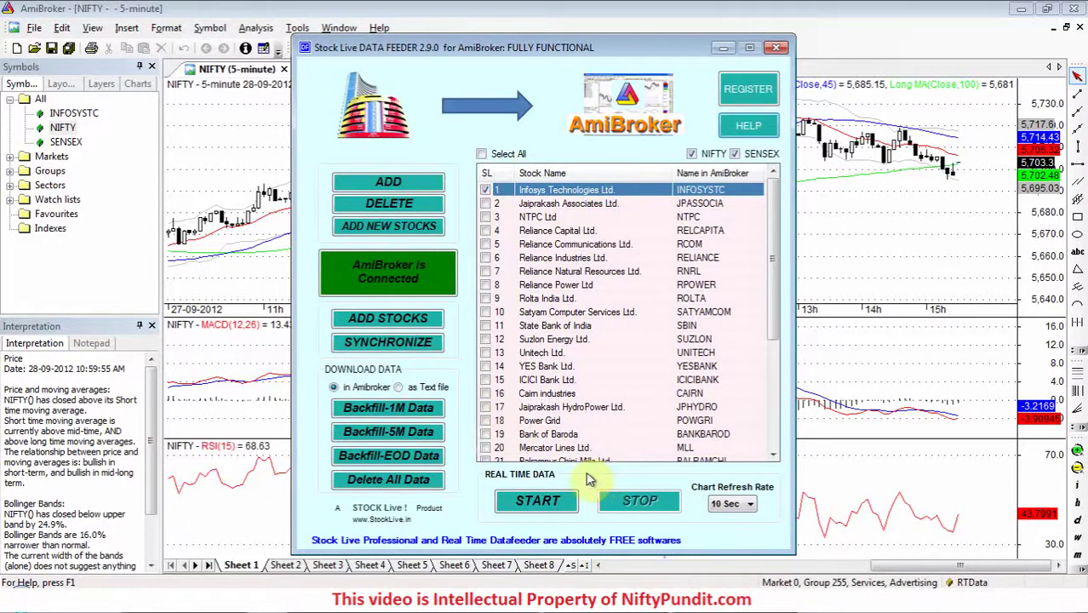
Choose 15 Sec as the Chart Refresh Rate and start the real-time feed with START
click(732, 505)
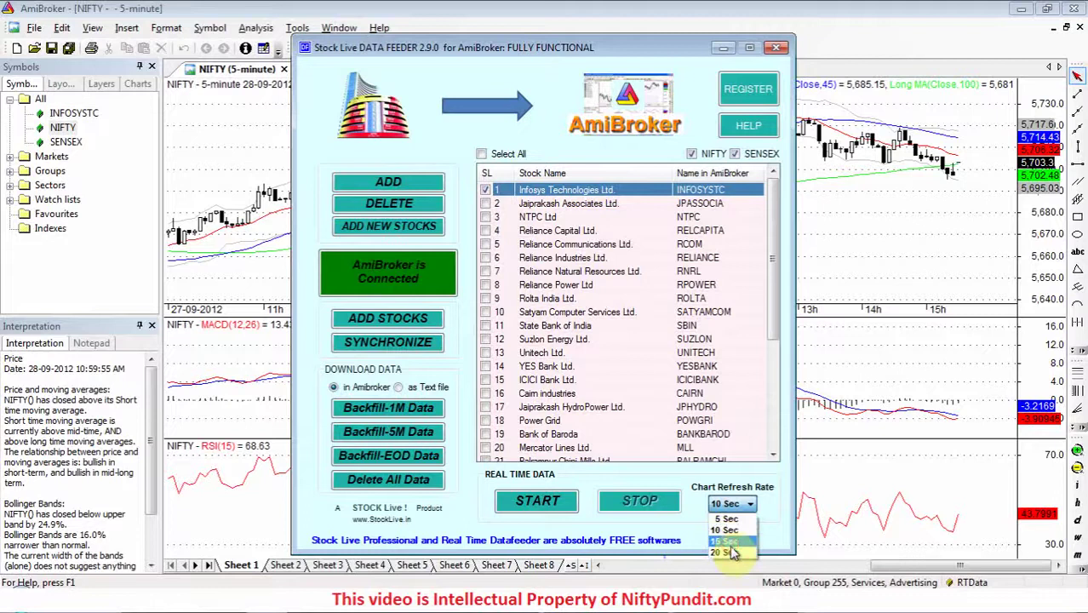
click(728, 543)
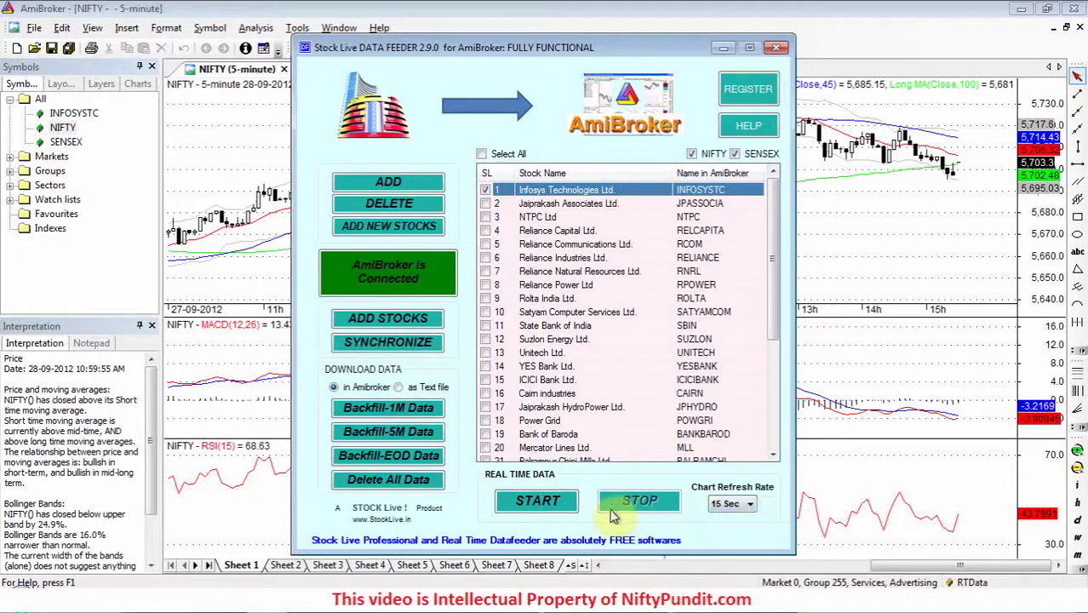
click(537, 504)
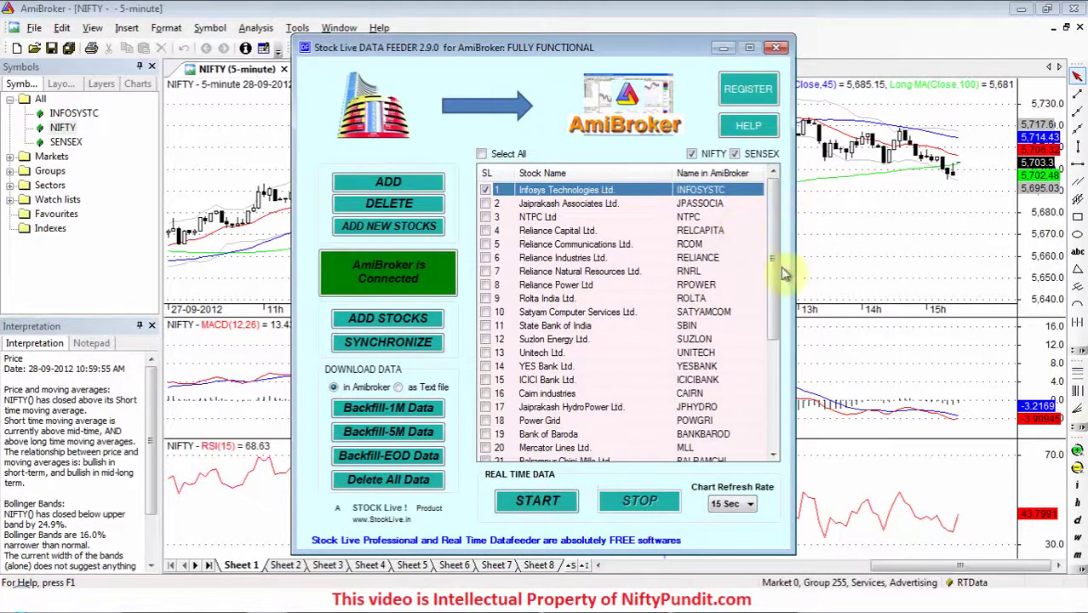
Minimize the data feeder and select the 12:09:55 PM bar on the NIFTY 5-minute chart
click(721, 47)
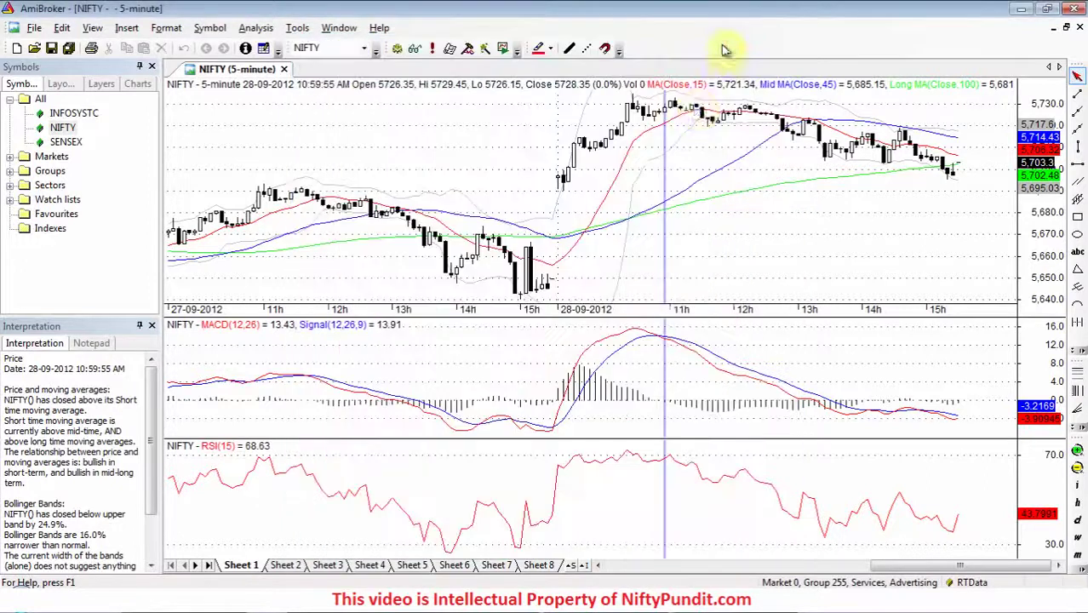
click(739, 253)
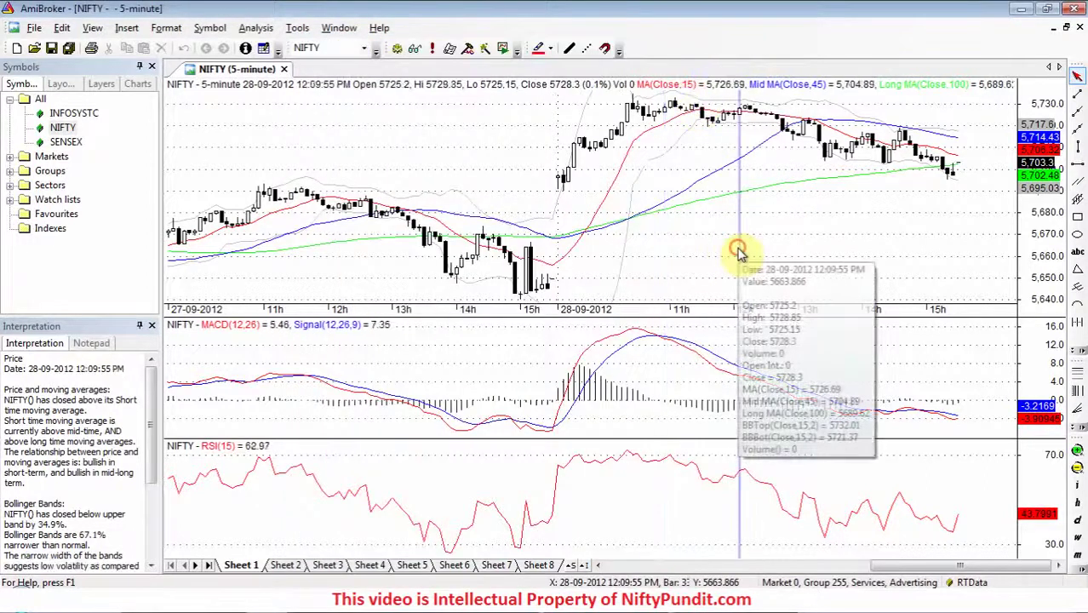